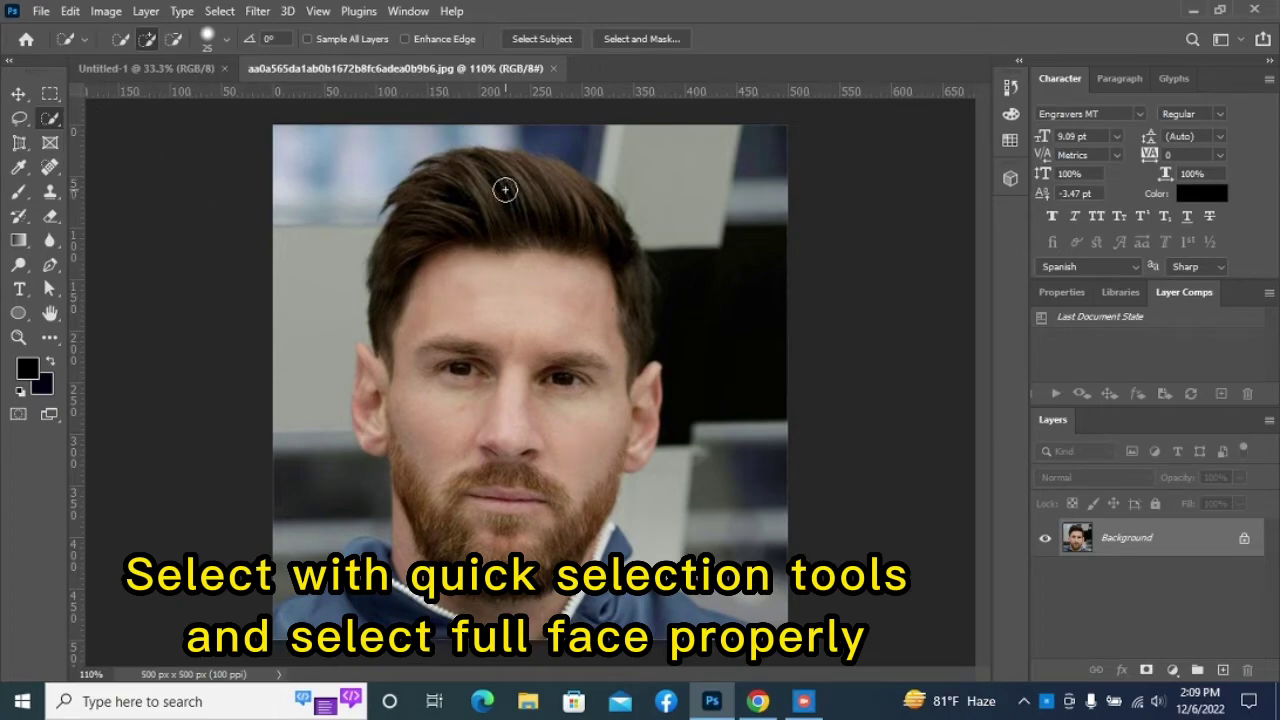
Select the man's head with the Quick Selection tool and subtract the neck below the beard from the selection
{"action": "mouse_move", "coordinate": [480, 215]}
{"action": "left_mouse_down"}
{"action": "mouse_move", "coordinate": [430, 300]}
{"action": "mouse_move", "coordinate": [470, 300]}
{"action": "mouse_move", "coordinate": [470, 472]}
{"action": "mouse_move", "coordinate": [481, 520]}
{"action": "mouse_move", "coordinate": [514, 538]}
{"action": "mouse_move", "coordinate": [518, 291]}
{"action": "left_mouse_up"}
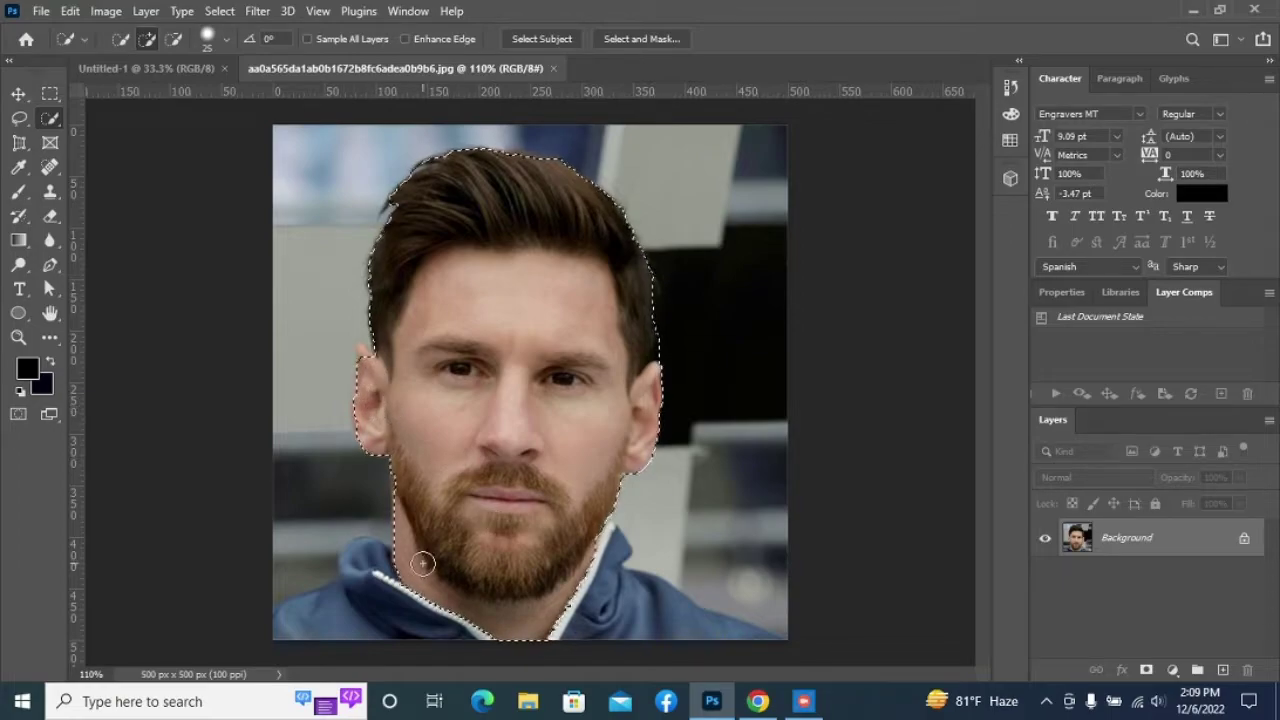
{"action": "left_click", "coordinate": [173, 39]}
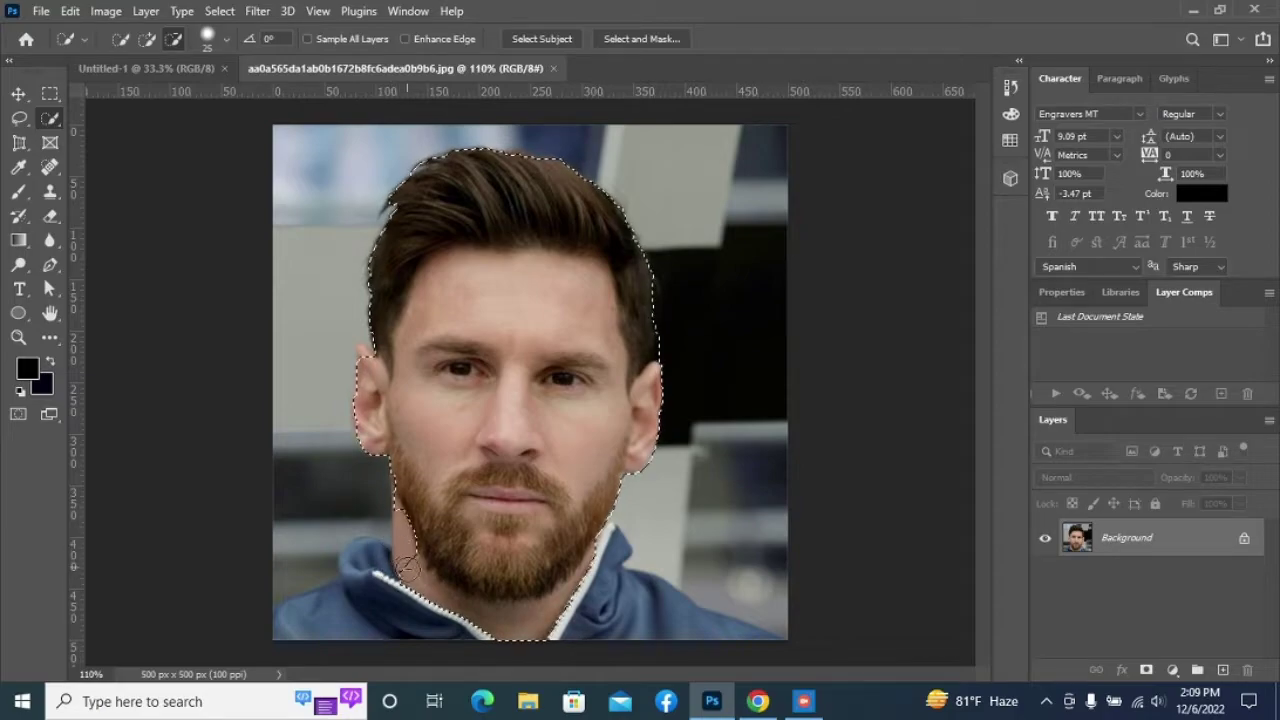
{"action": "left_click_drag", "start_coordinate": [472, 624], "coordinate": [564, 625]}
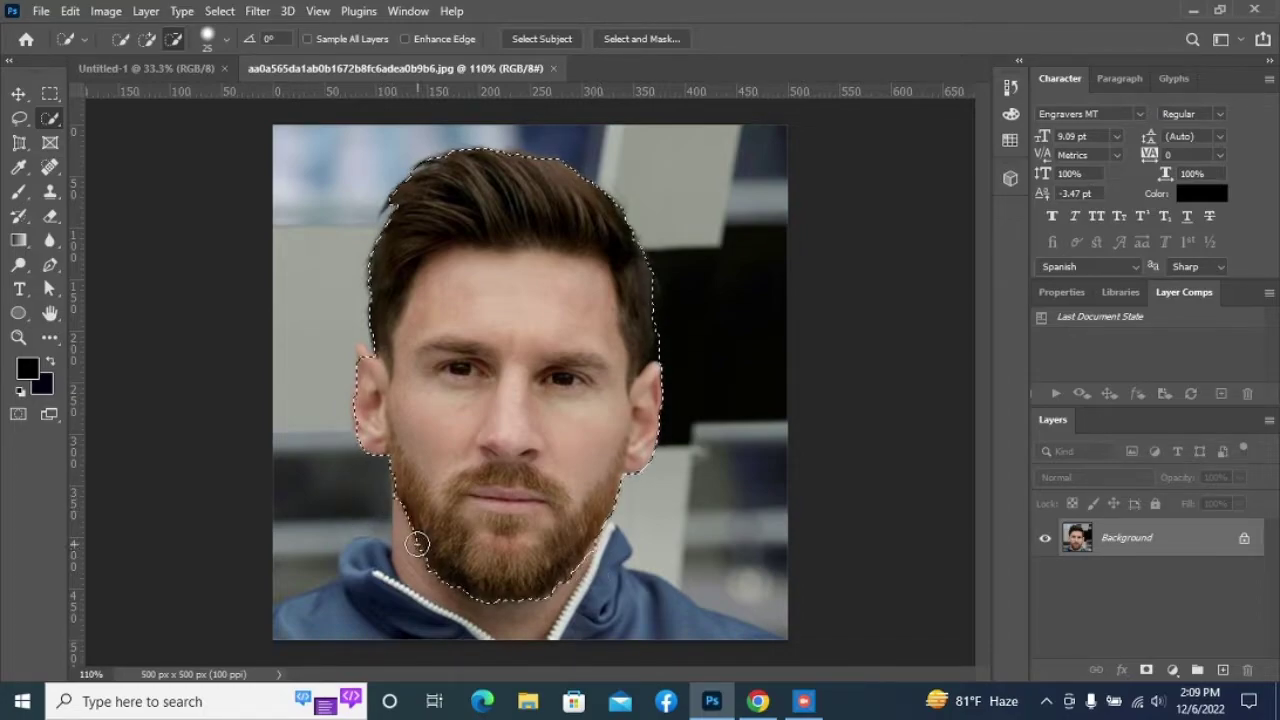
Add the missing upper tip of the ear on the light-background side to the selection with a 9 px brush
{"action": "scroll", "coordinate": [417, 543], "scroll_direction": "up", "scroll_amount": 4}
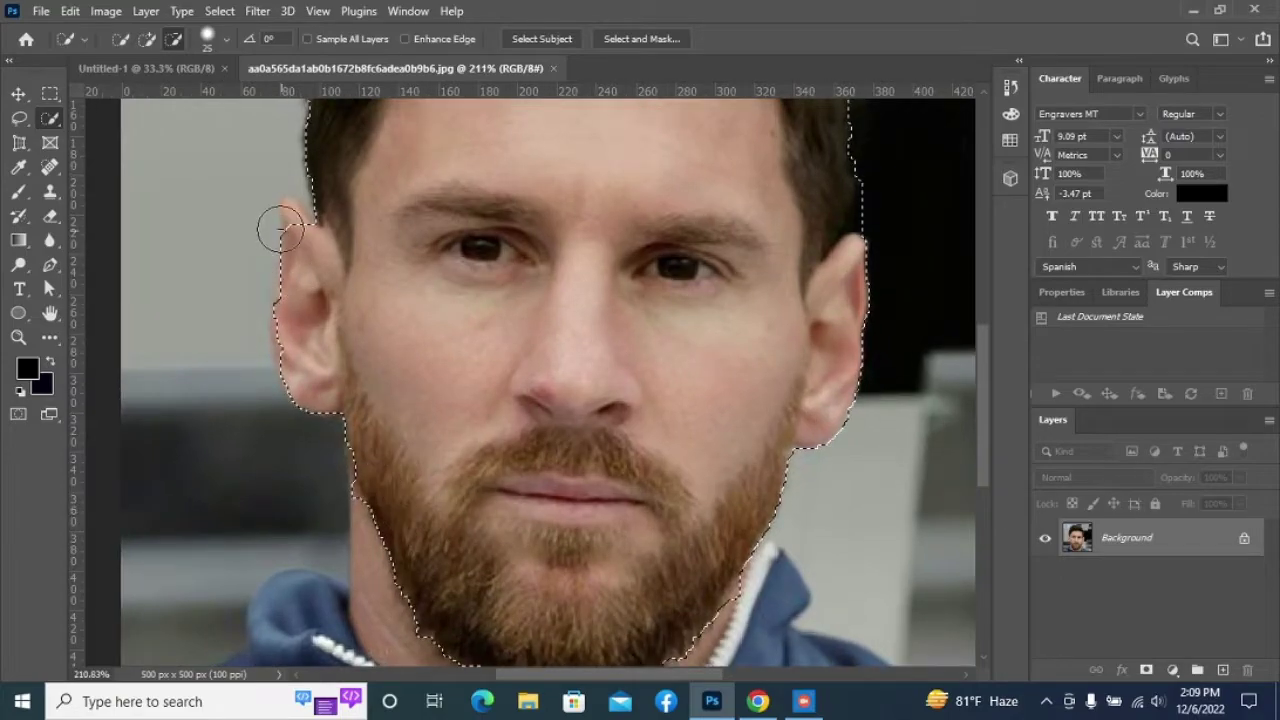
{"action": "left_click", "coordinate": [145, 40]}
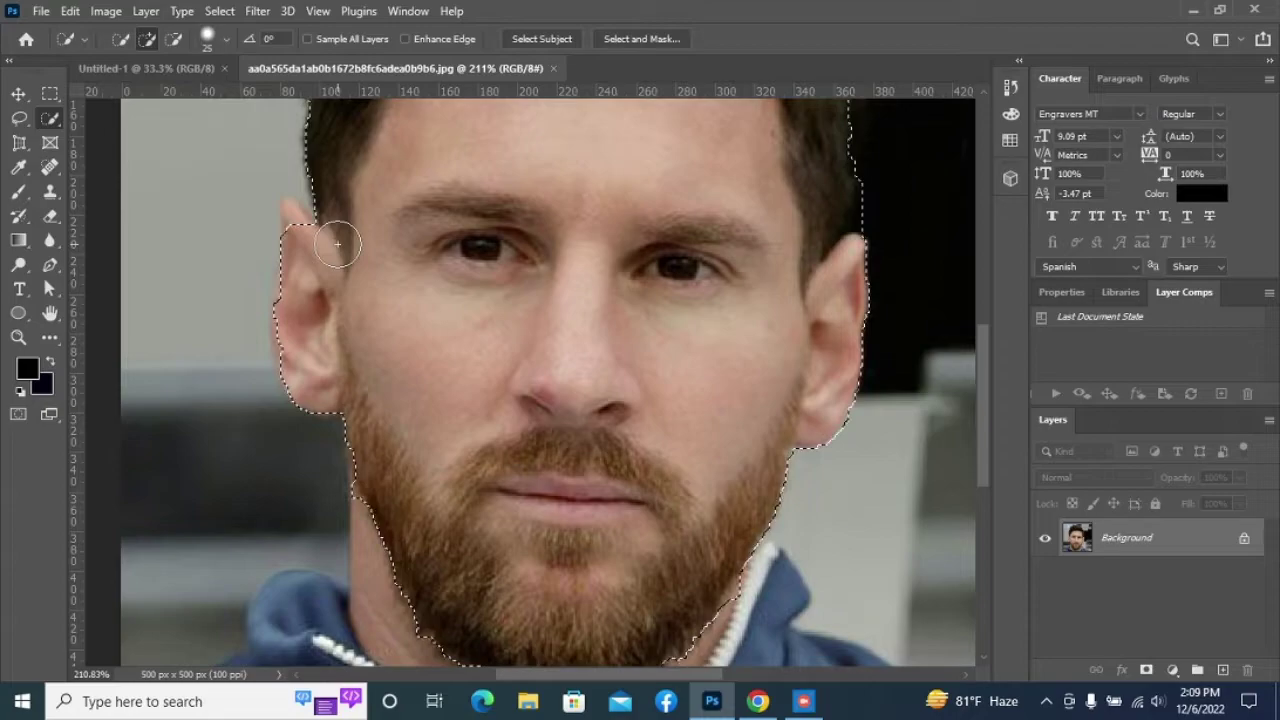
{"action": "key", "text": "bracketleft"}
{"action": "key", "text": "bracketleft"}
{"action": "key", "text": "bracketleft"}
{"action": "key", "text": "bracketleft"}
{"action": "left_click_drag", "start_coordinate": [293, 219], "coordinate": [294, 209]}
Refine the selection edge around the ears, hair and beard, and copy the selected head to a new layer
{"action": "left_click", "coordinate": [175, 40]}
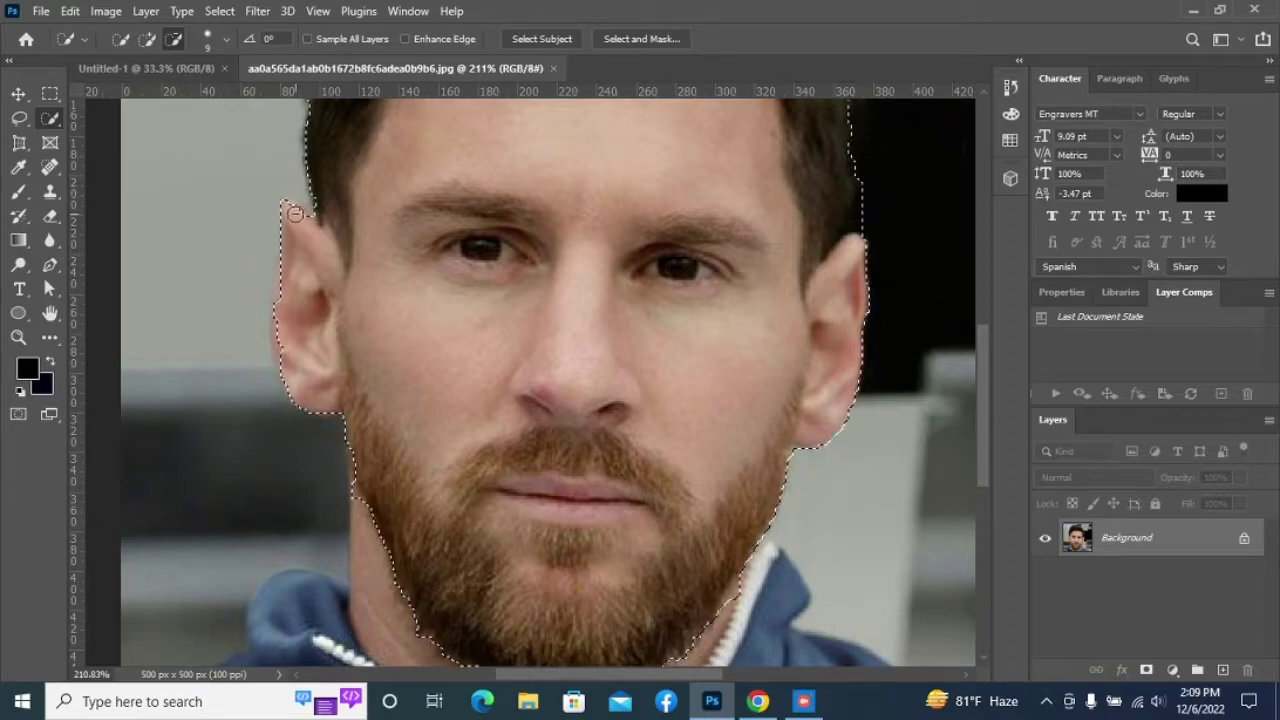
{"action": "left_click", "coordinate": [148, 41]}
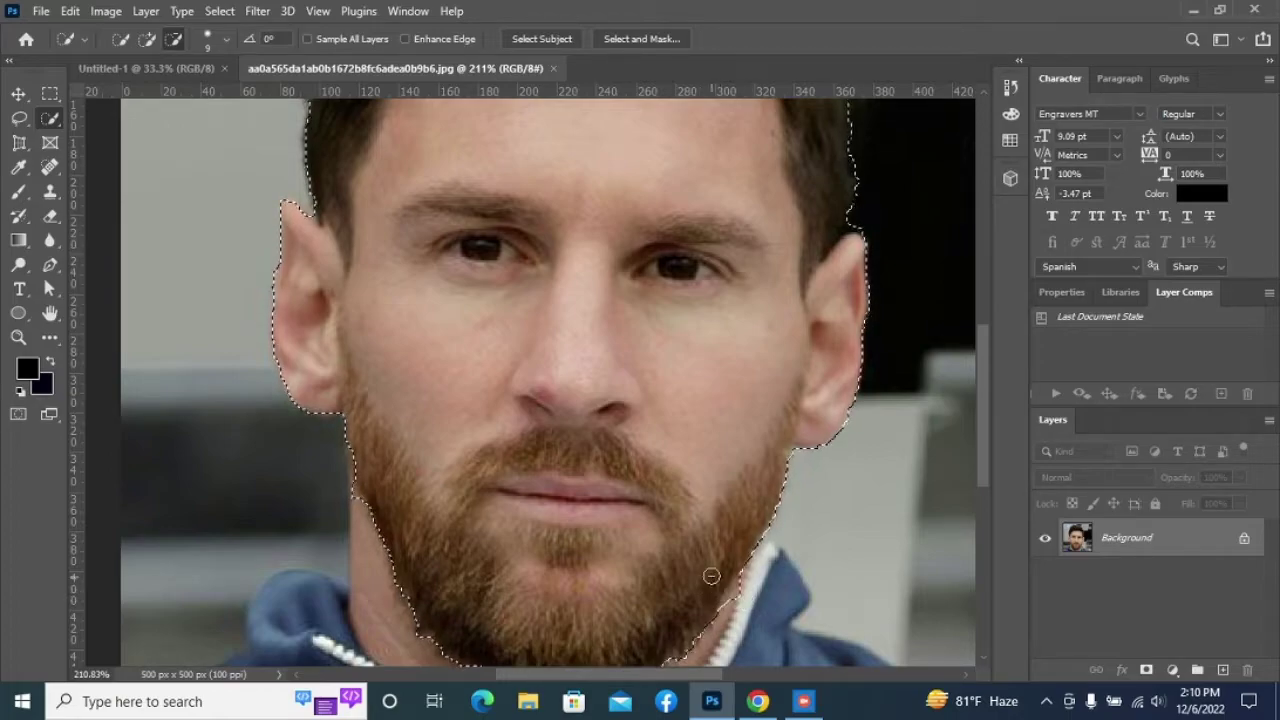
{"action": "left_click_drag", "start_coordinate": [654, 543], "coordinate": [667, 485]}
{"action": "scroll", "coordinate": [668, 486], "scroll_direction": "down", "scroll_amount": 4}
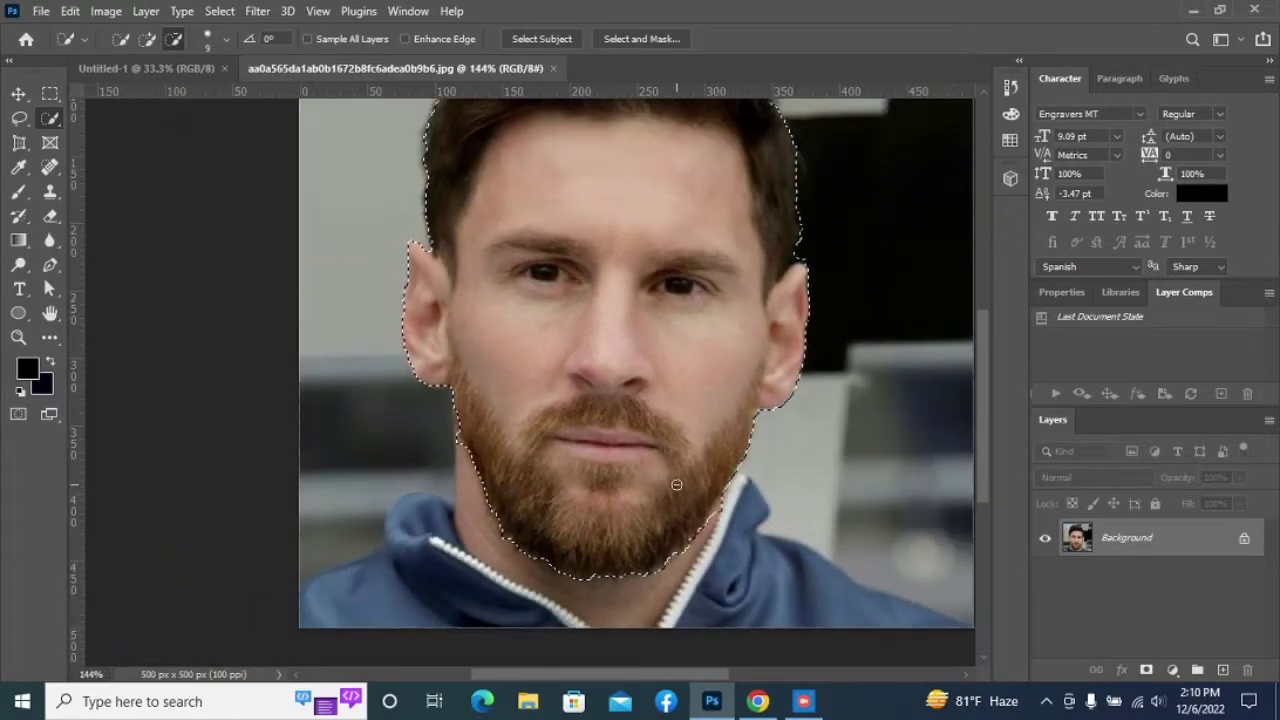
{"action": "scroll", "coordinate": [676, 484], "scroll_direction": "down", "scroll_amount": 3}
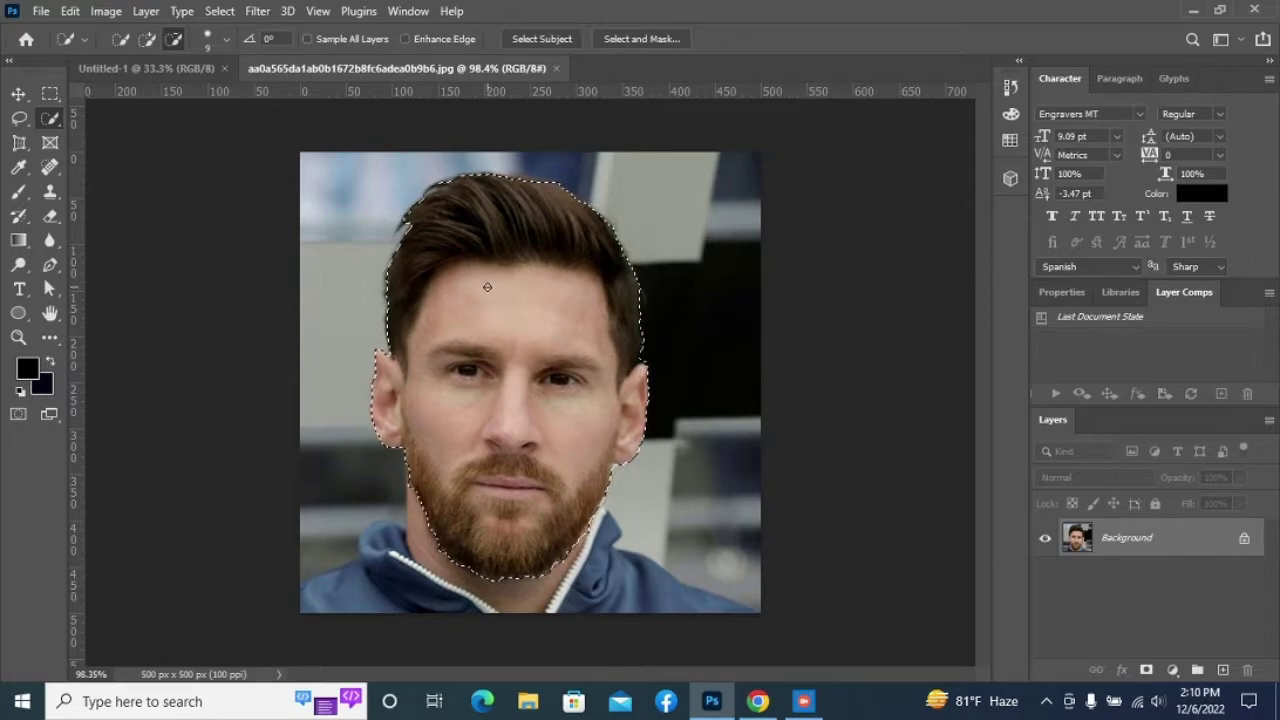
{"action": "key", "text": "ctrl+j"}
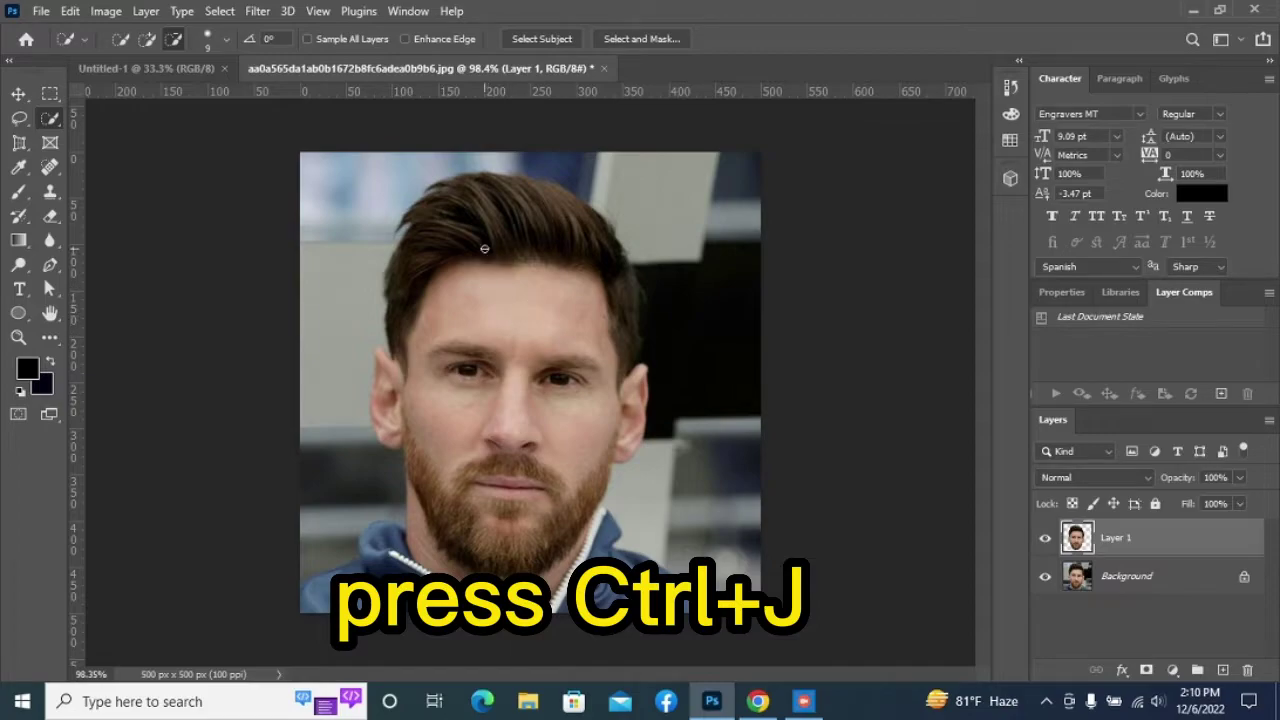
Apply a Threshold adjustment with level 82 to the copied head layer
{"action": "left_click", "coordinate": [106, 11]}
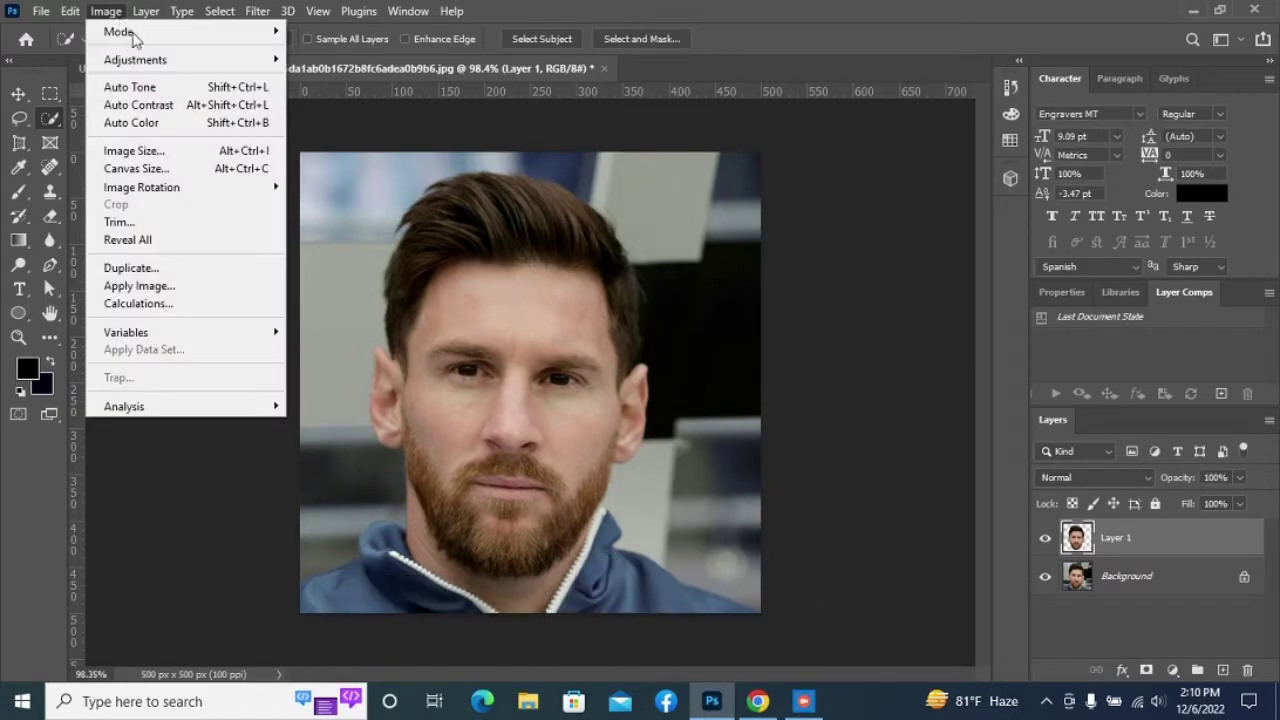
{"action": "mouse_move", "coordinate": [172, 59]}
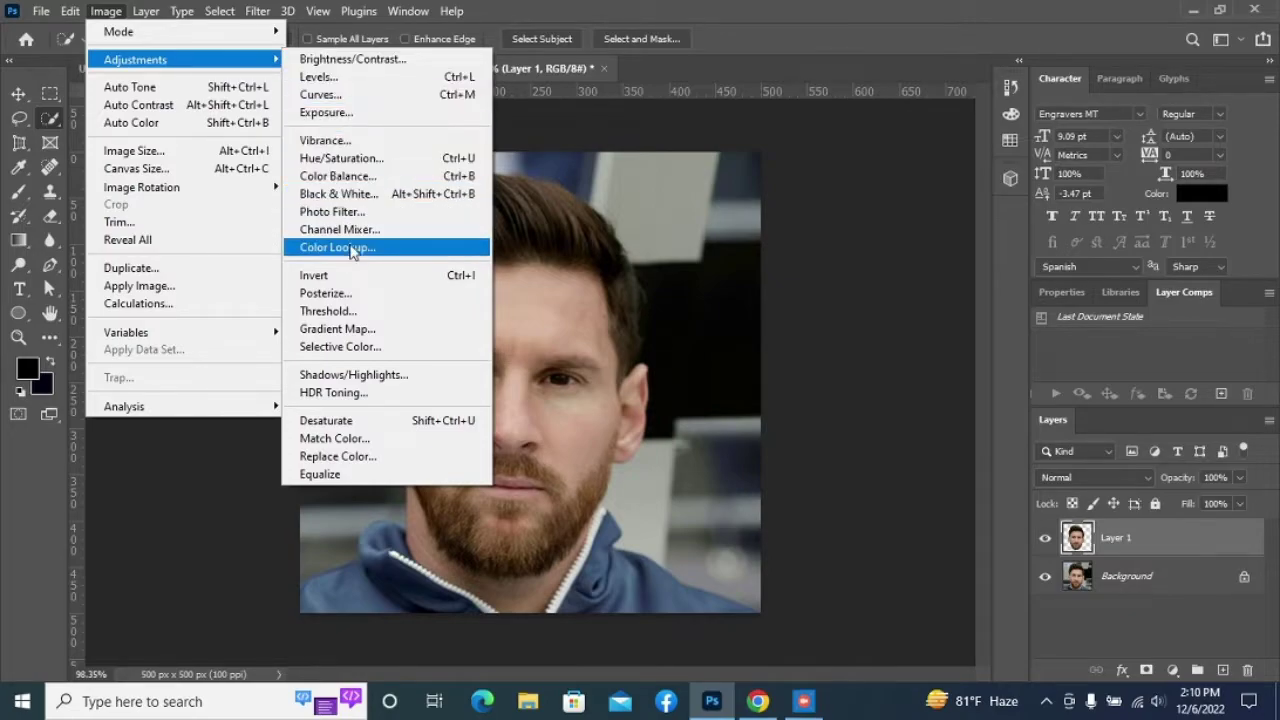
{"action": "left_click", "coordinate": [347, 313]}
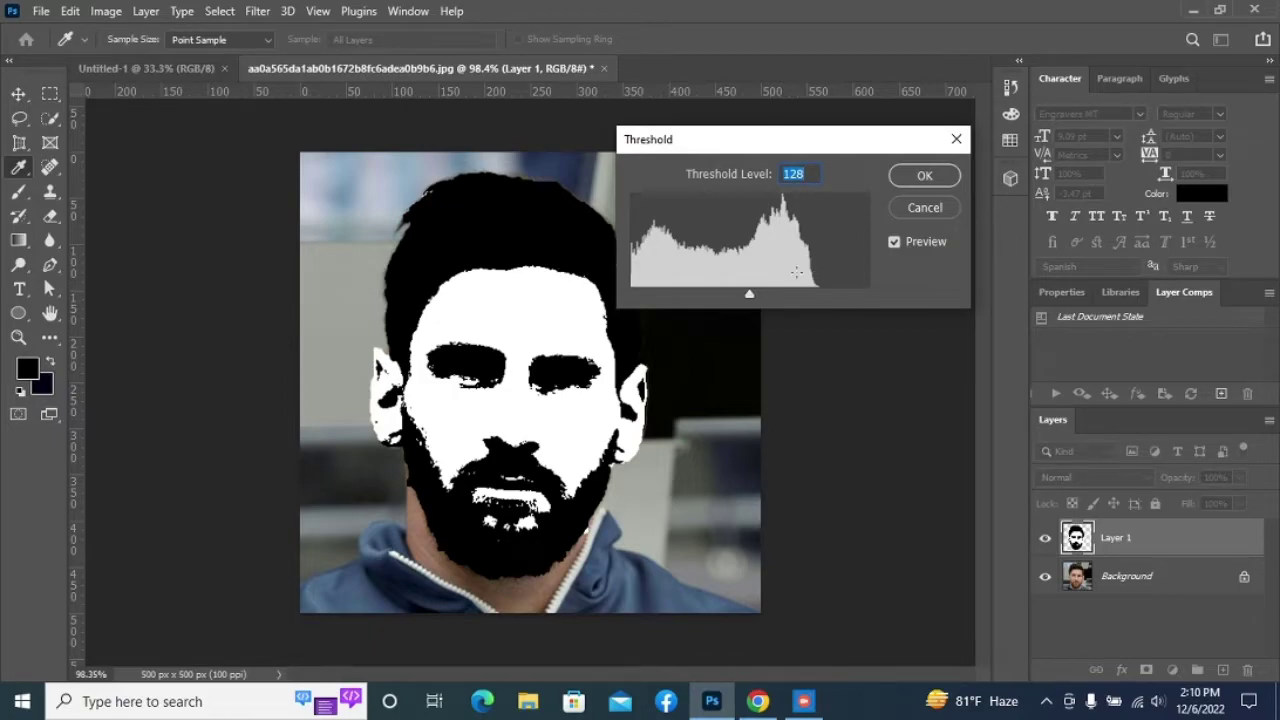
{"action": "left_click_drag", "start_coordinate": [751, 303], "coordinate": [717, 310]}
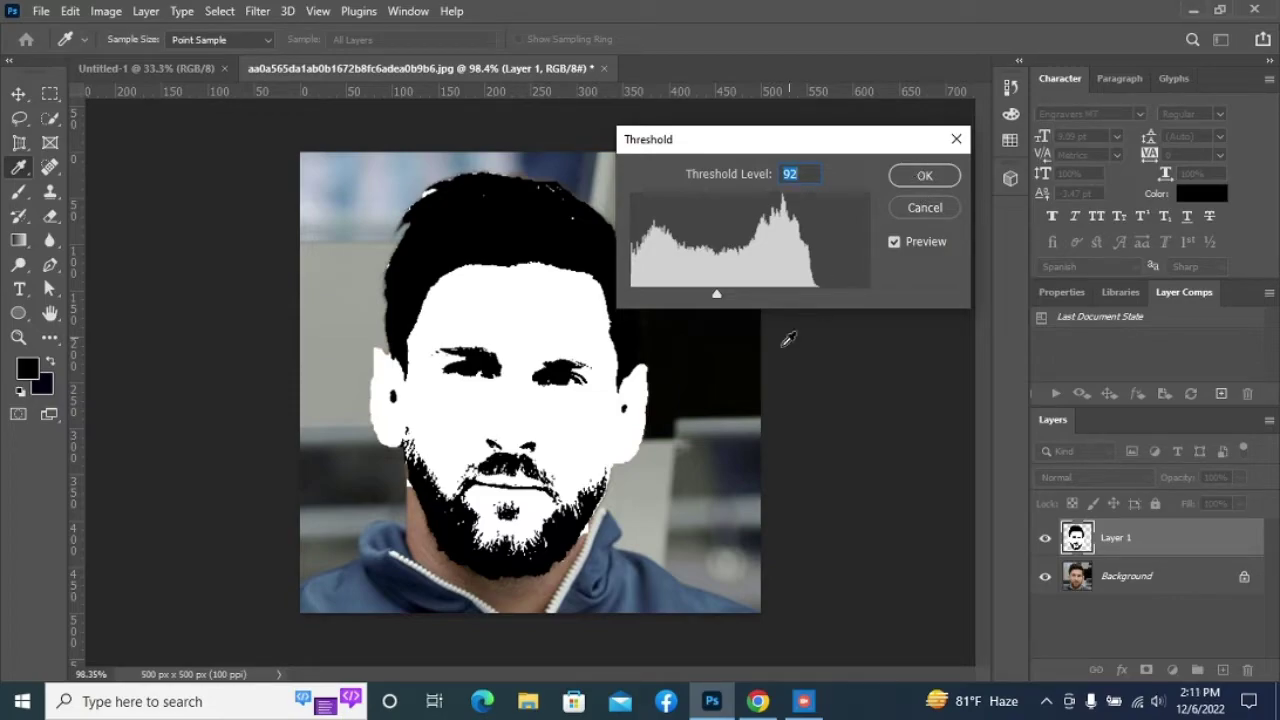
{"action": "left_click_drag", "start_coordinate": [718, 300], "coordinate": [708, 297]}
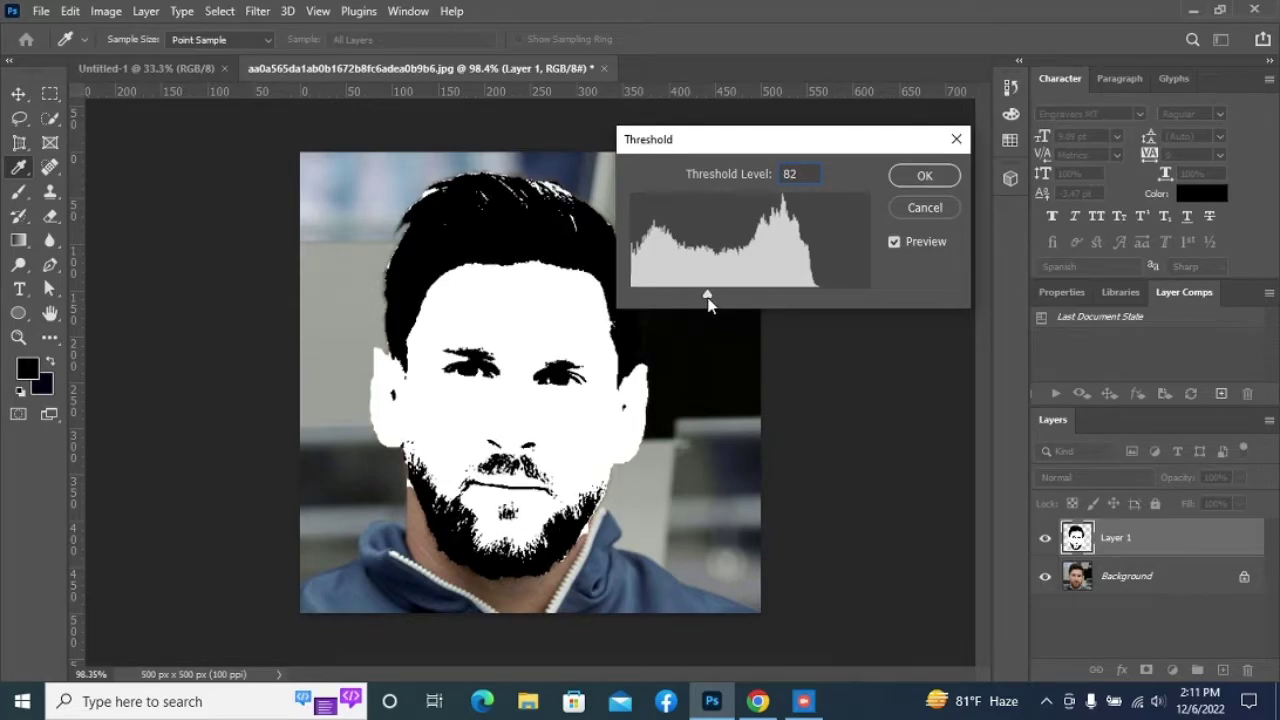
{"action": "left_click", "coordinate": [900, 178]}
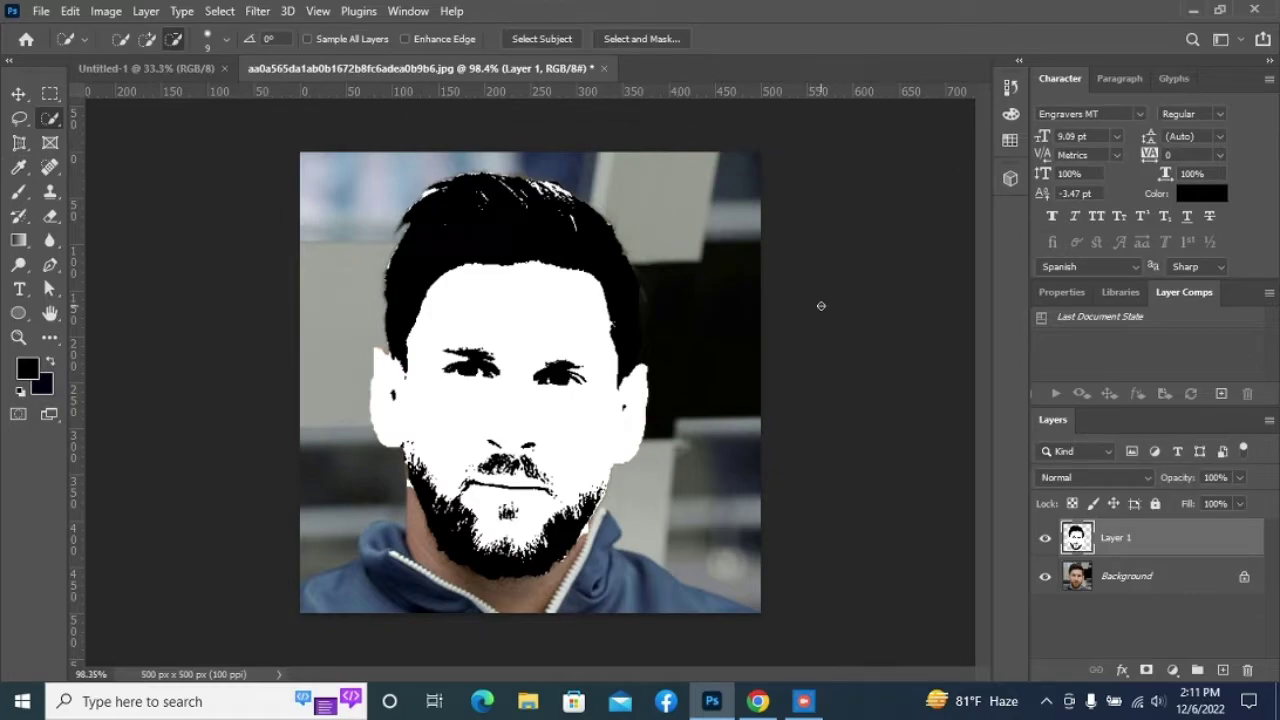
Select the black areas by Color Range using Sampled Colors, fuzziness 22 and range 100%
{"action": "left_click", "coordinate": [220, 13]}
{"action": "left_click", "coordinate": [250, 193]}
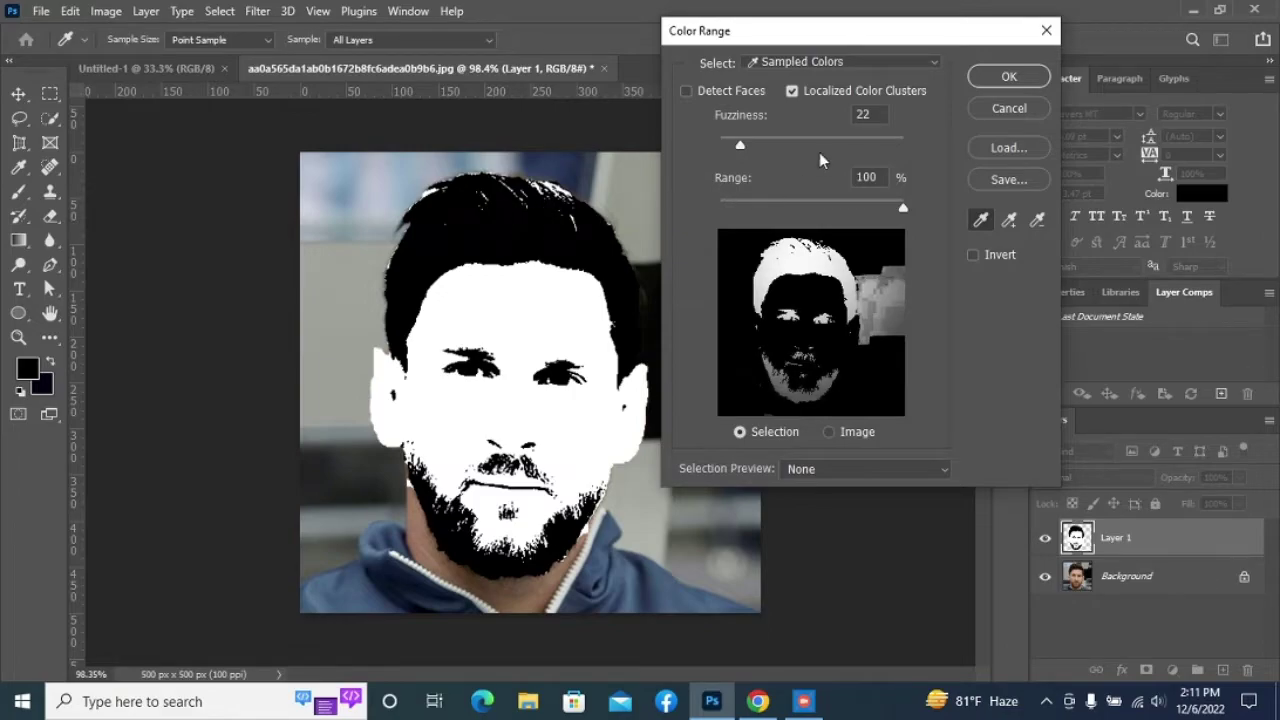
{"action": "left_click", "coordinate": [1008, 77]}
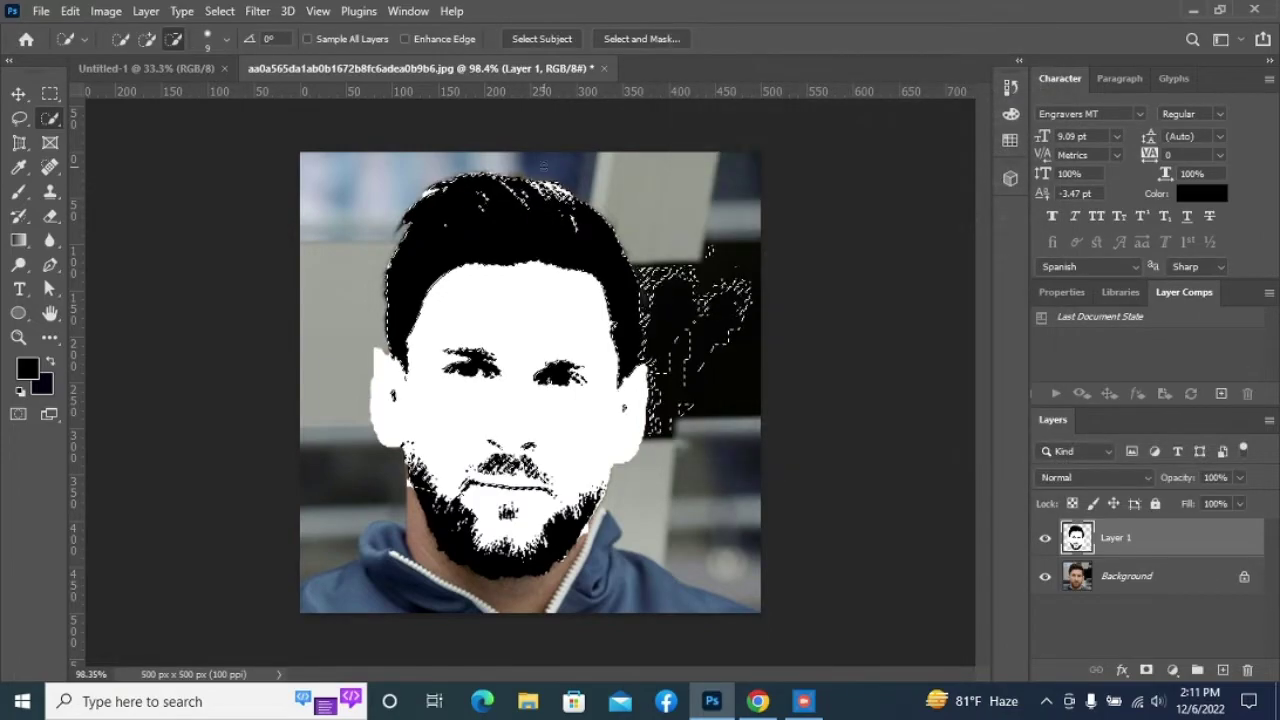
{"action": "left_click", "coordinate": [41, 11]}
{"action": "left_click", "coordinate": [64, 50]}
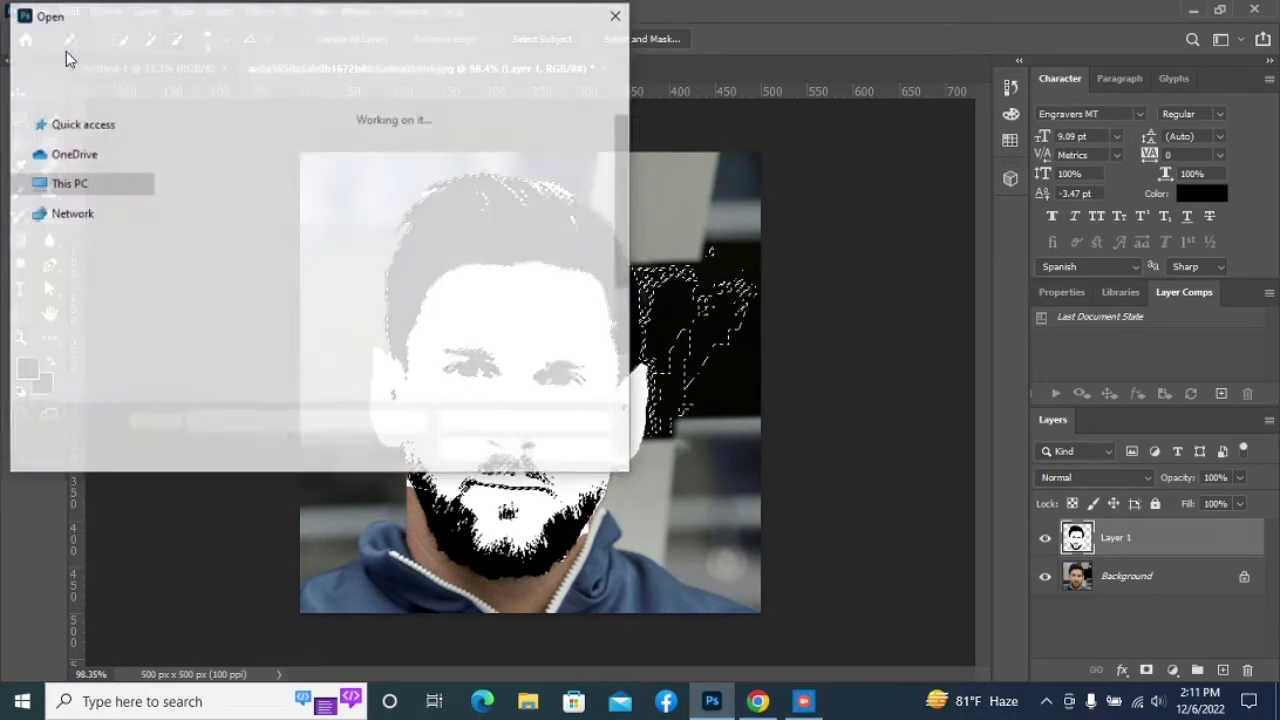
{"action": "left_click", "coordinate": [618, 14]}
Create a new 500 x 500 px RGB document at 300 ppi with a white background
{"action": "left_click", "coordinate": [41, 11]}
{"action": "left_click", "coordinate": [62, 33]}
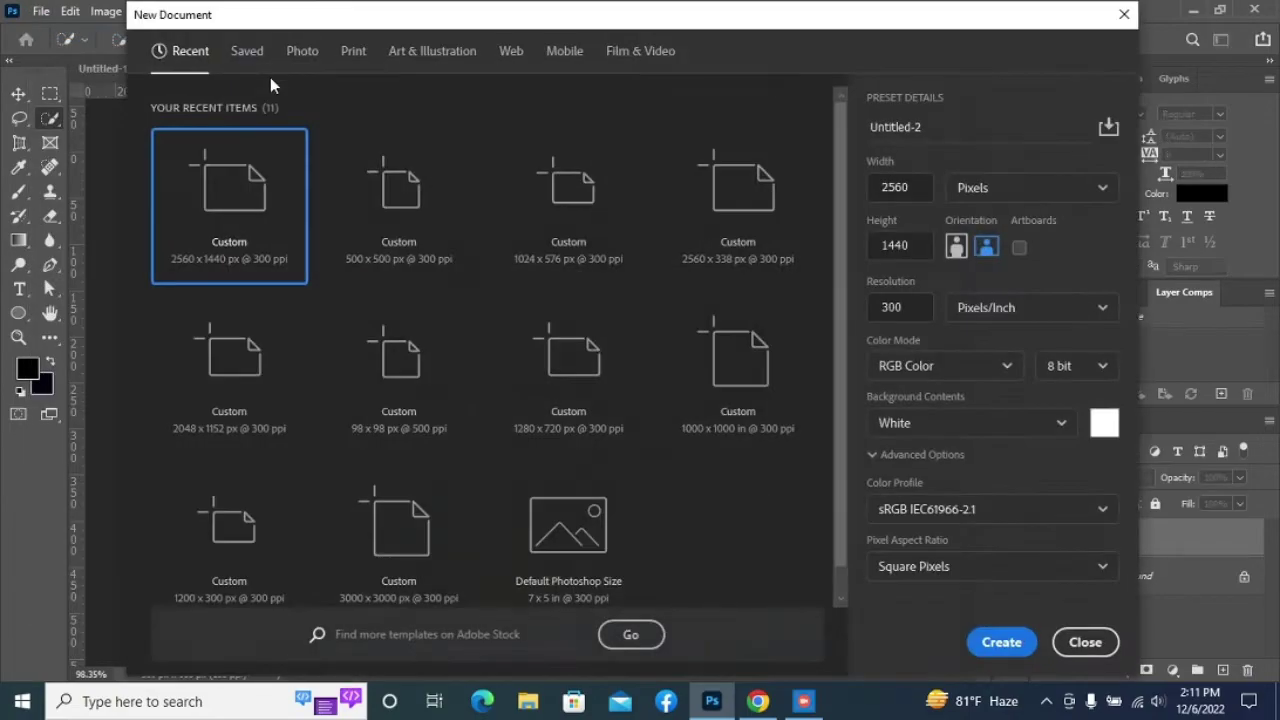
{"action": "left_click", "coordinate": [378, 204]}
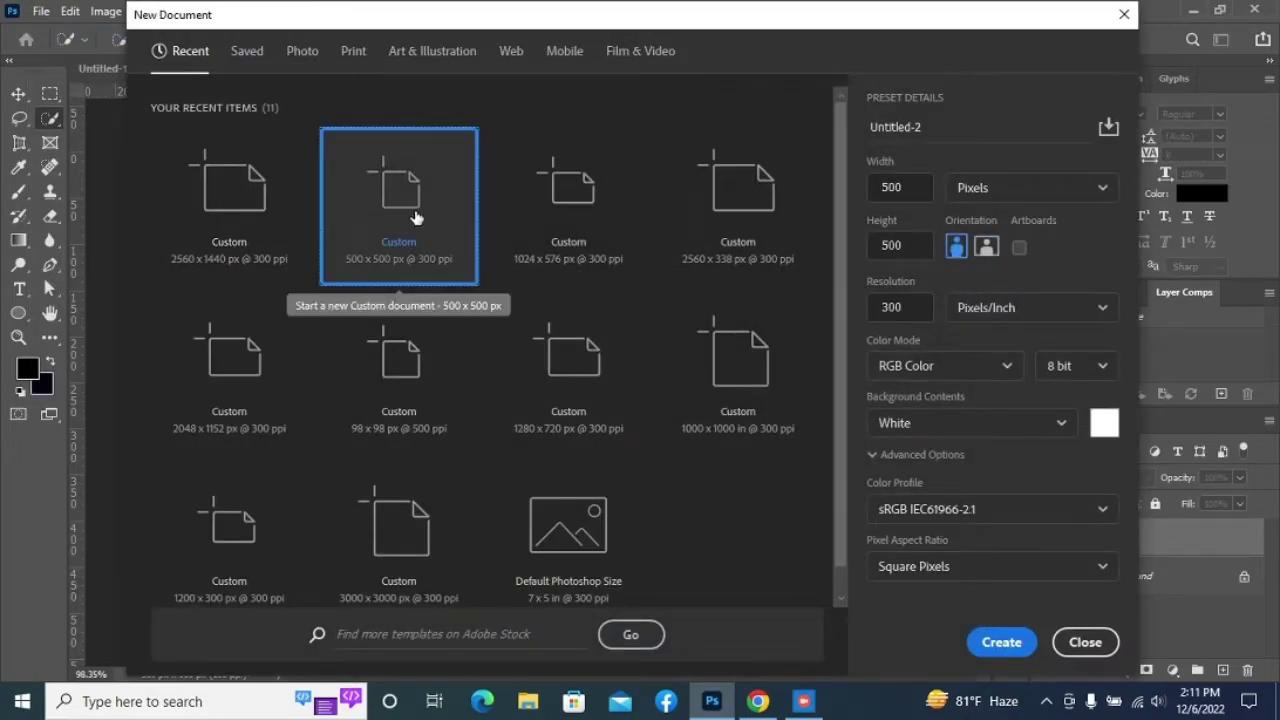
{"action": "left_click", "coordinate": [1001, 642]}
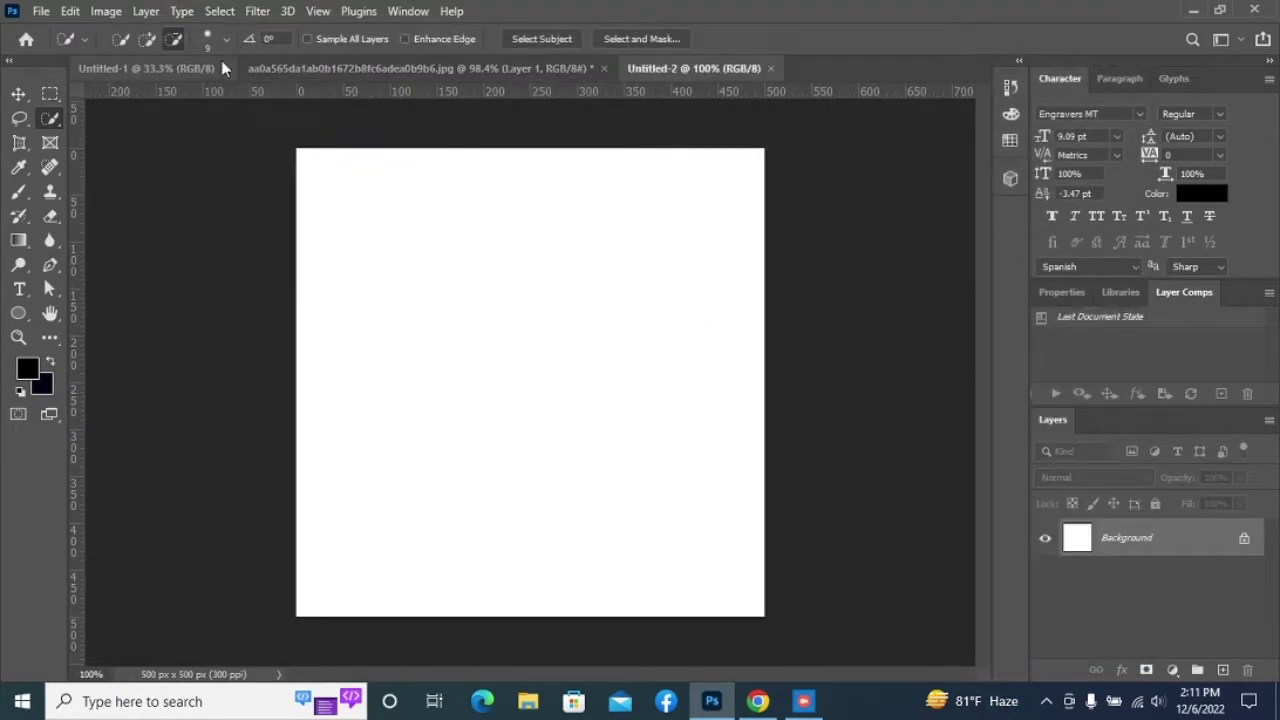
Move the selected black areas of the portrait into the new 500 x 500 px document, scaled to about 75% and centred horizontally
{"action": "left_click", "coordinate": [190, 70]}
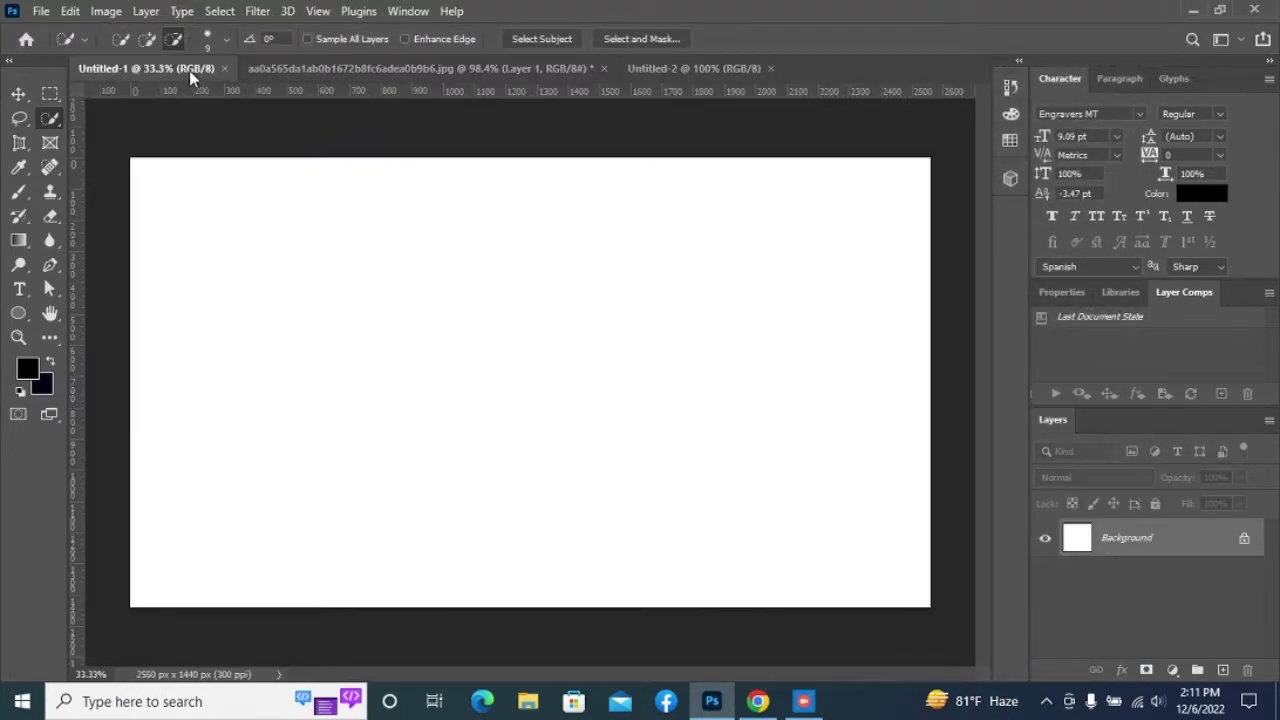
{"action": "left_click", "coordinate": [381, 70]}
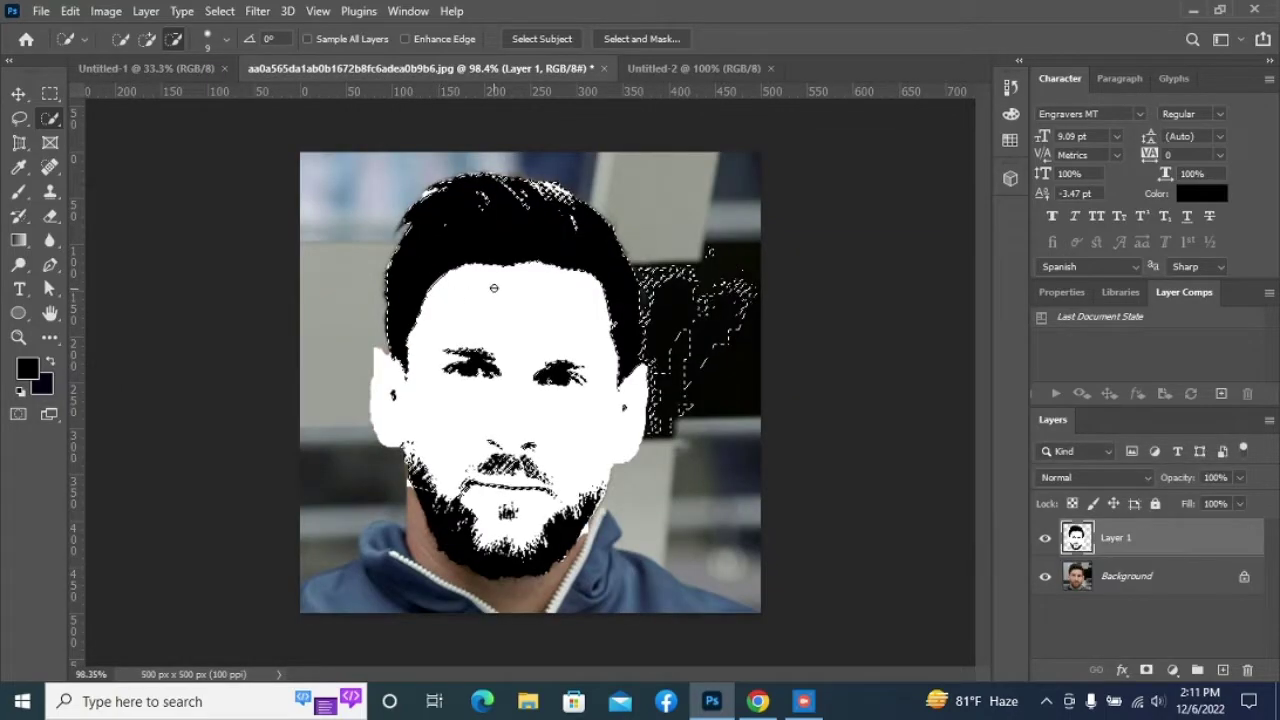
{"action": "key", "text": "v"}
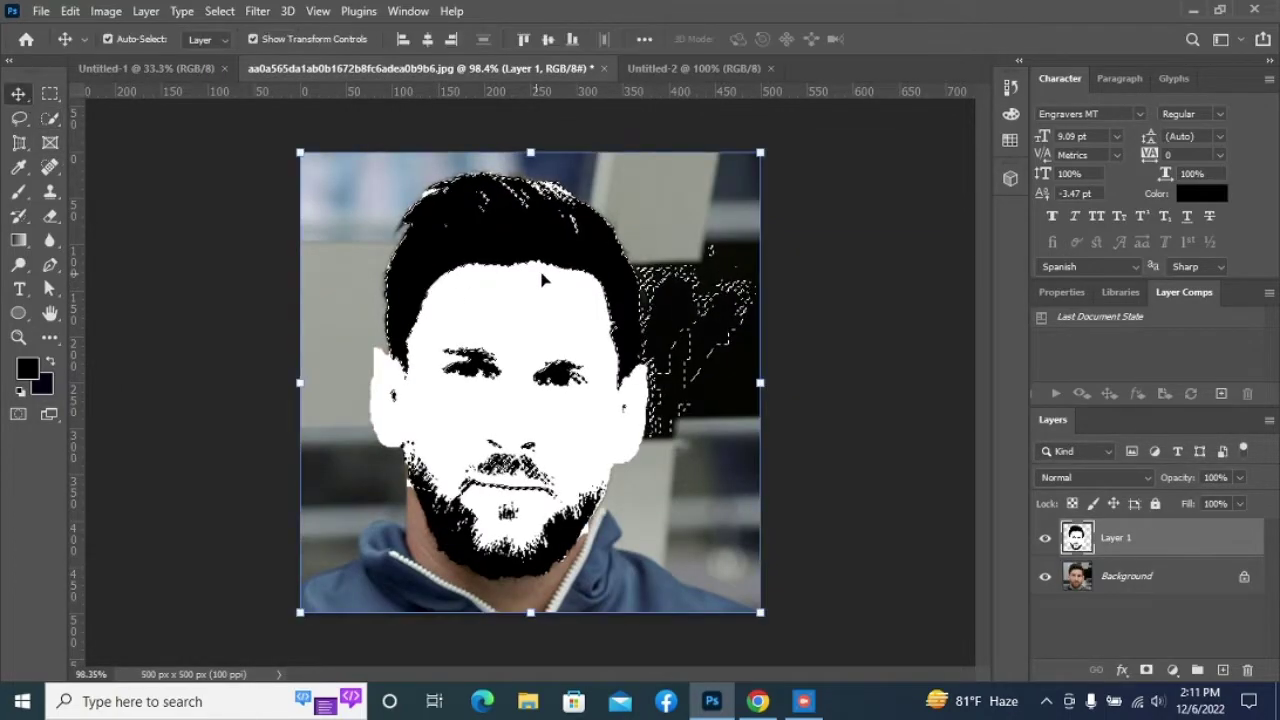
{"action": "mouse_move", "coordinate": [540, 280]}
{"action": "left_mouse_down"}
{"action": "mouse_move", "coordinate": [515, 250]}
{"action": "mouse_move", "coordinate": [662, 150]}
{"action": "mouse_move", "coordinate": [682, 62]}
{"action": "mouse_move", "coordinate": [530, 310]}
{"action": "mouse_move", "coordinate": [532, 262]}
{"action": "left_mouse_up"}
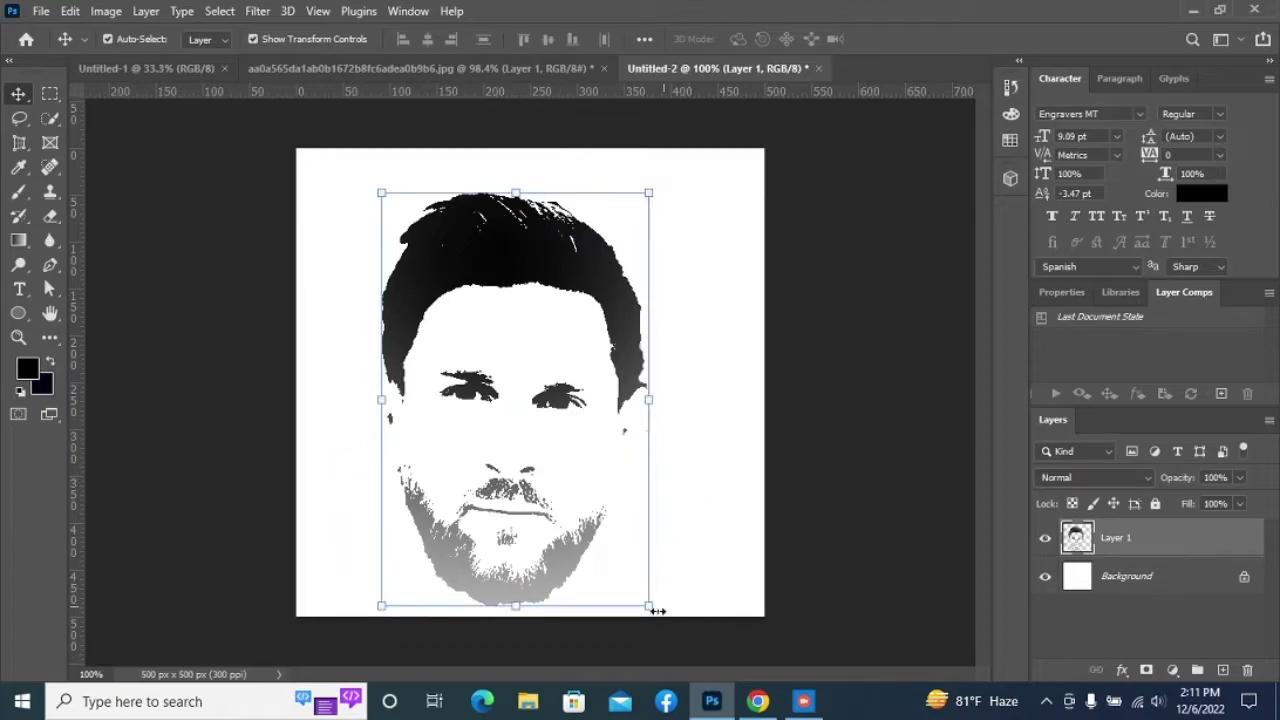
{"action": "left_click_drag", "start_coordinate": [648, 606], "coordinate": [615, 468]}
{"action": "left_click_drag", "start_coordinate": [519, 250], "coordinate": [562, 264]}
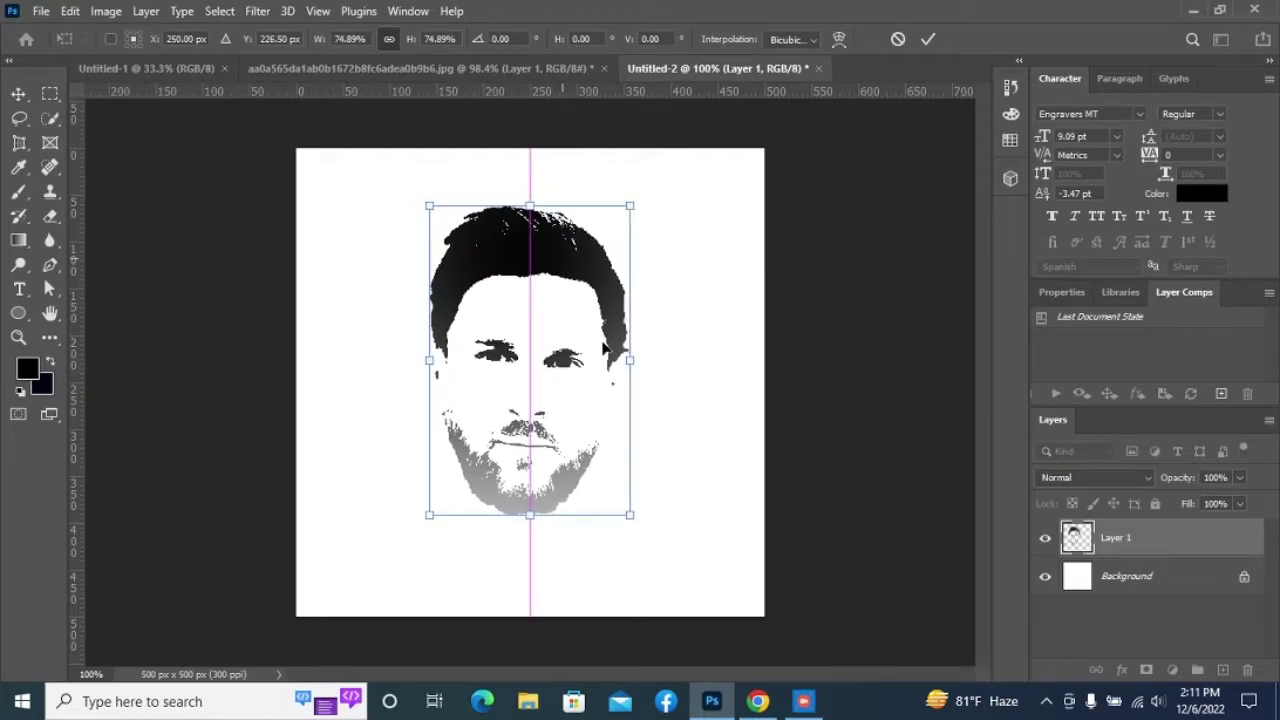
Unlock the white background layer and add a Gradient Overlay effect to it
{"action": "left_click", "coordinate": [1108, 577]}
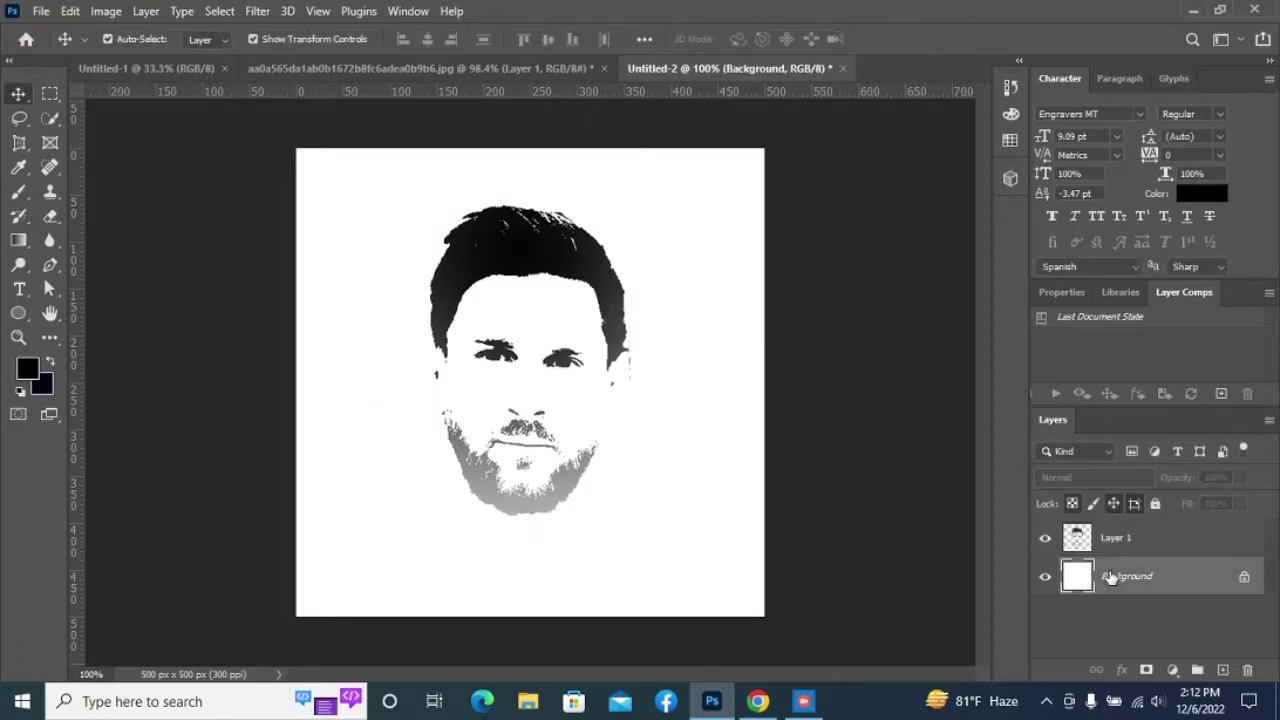
{"action": "left_click", "coordinate": [1245, 578]}
{"action": "left_click", "coordinate": [1122, 671]}
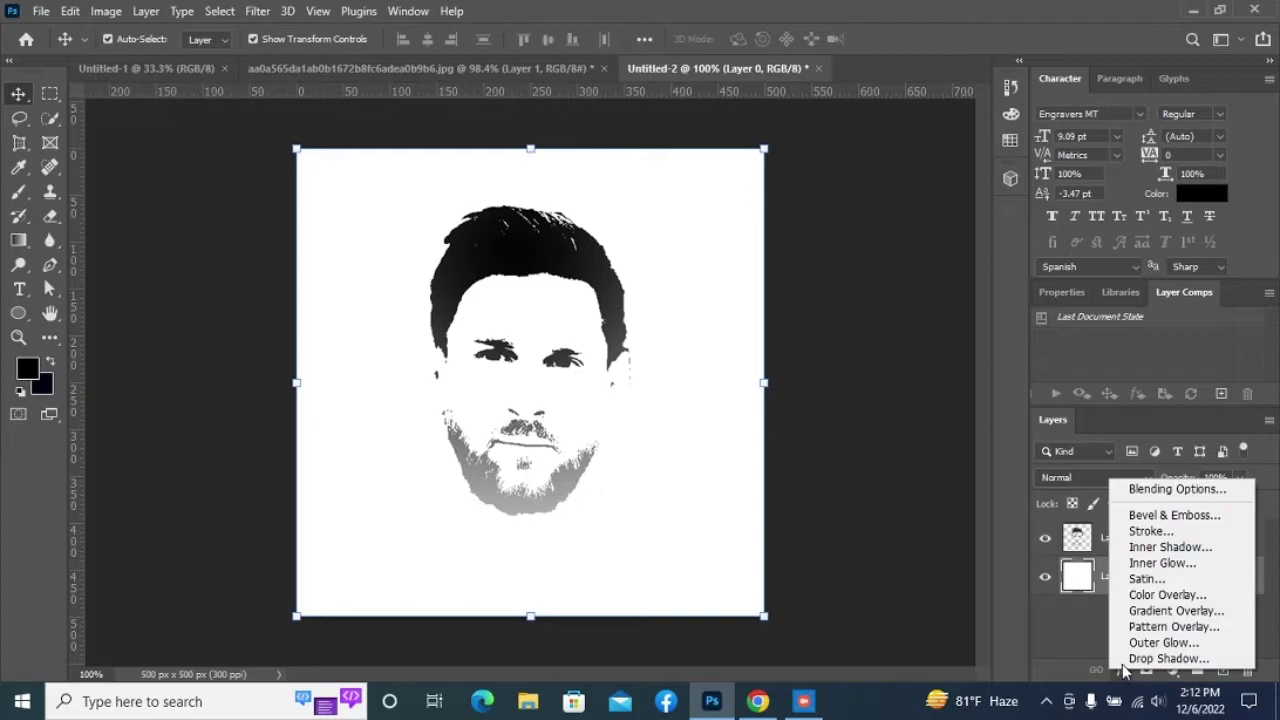
{"action": "left_click", "coordinate": [1150, 612]}
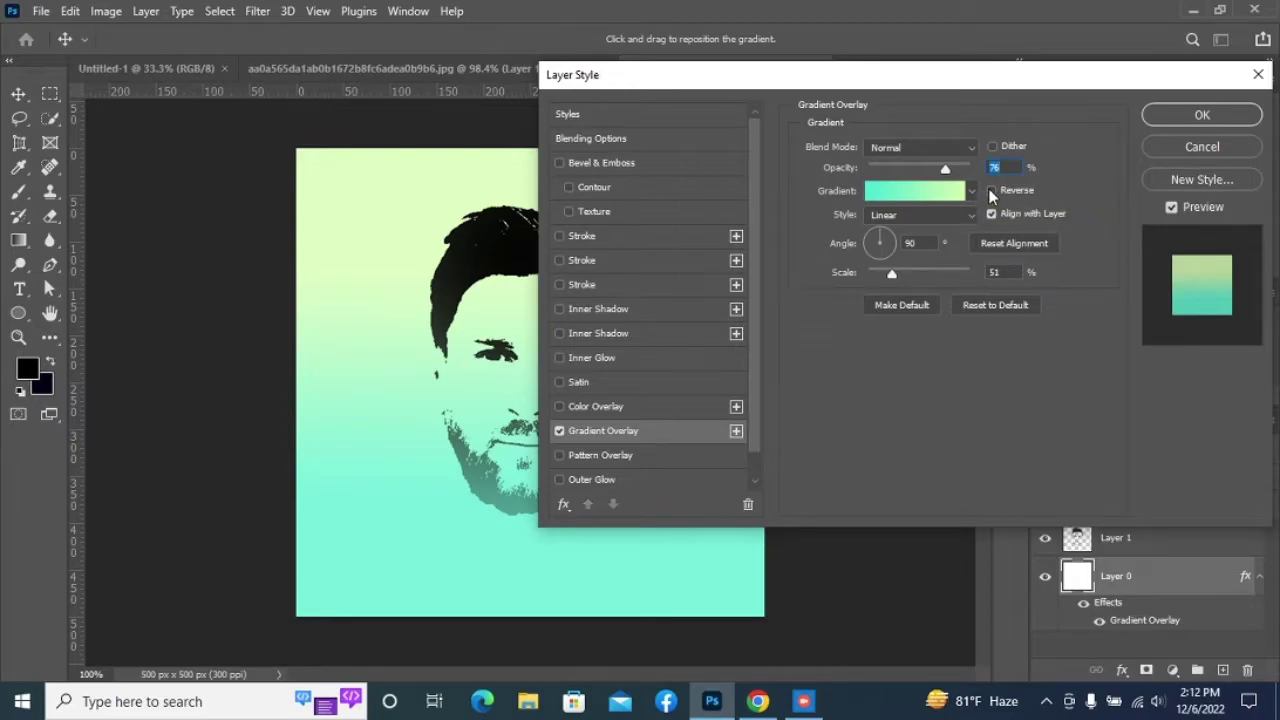
Reverse the gradient overlay, set scale 65%, angle 92° and opacity 100%, and turn on dithering
{"action": "left_click", "coordinate": [992, 190]}
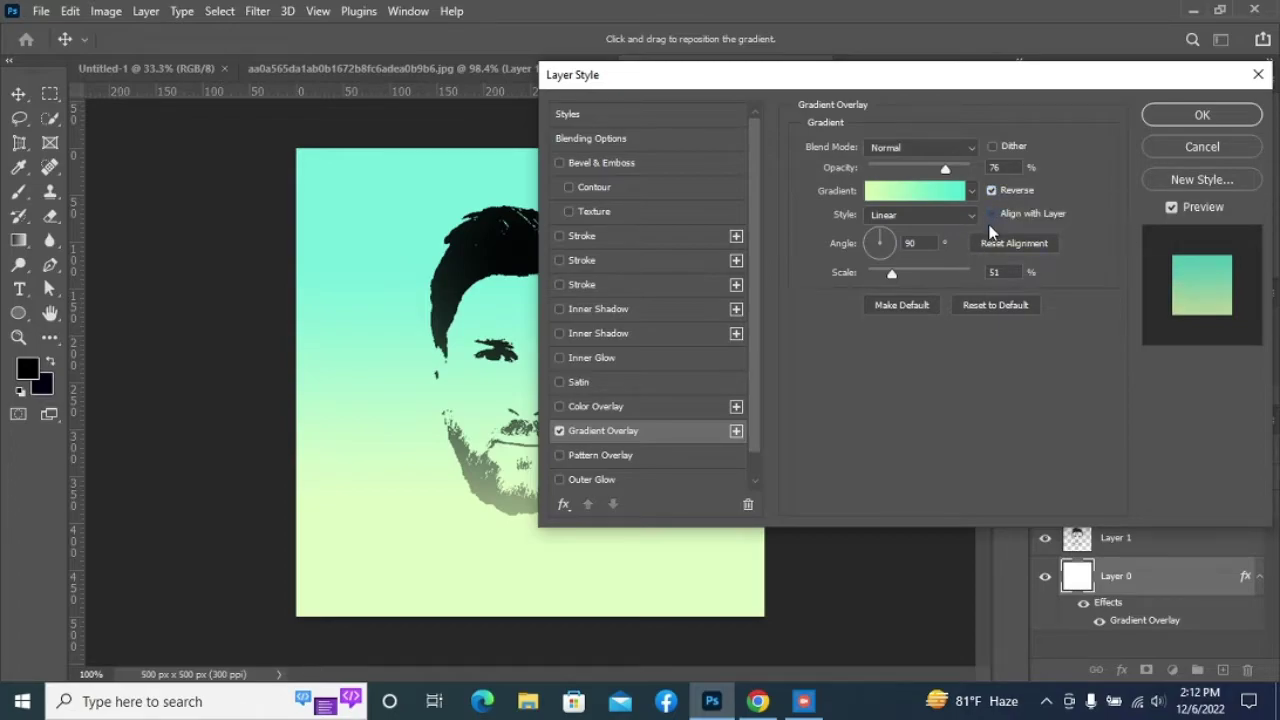
{"action": "mouse_move", "coordinate": [894, 274]}
{"action": "left_mouse_down"}
{"action": "mouse_move", "coordinate": [955, 280]}
{"action": "mouse_move", "coordinate": [916, 287]}
{"action": "left_mouse_up"}
{"action": "mouse_move", "coordinate": [882, 236]}
{"action": "left_mouse_down"}
{"action": "mouse_move", "coordinate": [884, 265]}
{"action": "mouse_move", "coordinate": [898, 249]}
{"action": "mouse_move", "coordinate": [888, 229]}
{"action": "left_mouse_up"}
{"action": "mouse_move", "coordinate": [880, 237]}
{"action": "left_mouse_down"}
{"action": "mouse_move", "coordinate": [868, 250]}
{"action": "mouse_move", "coordinate": [882, 262]}
{"action": "mouse_move", "coordinate": [863, 208]}
{"action": "mouse_move", "coordinate": [880, 219]}
{"action": "left_mouse_up"}
{"action": "left_click_drag", "start_coordinate": [950, 171], "coordinate": [1017, 182]}
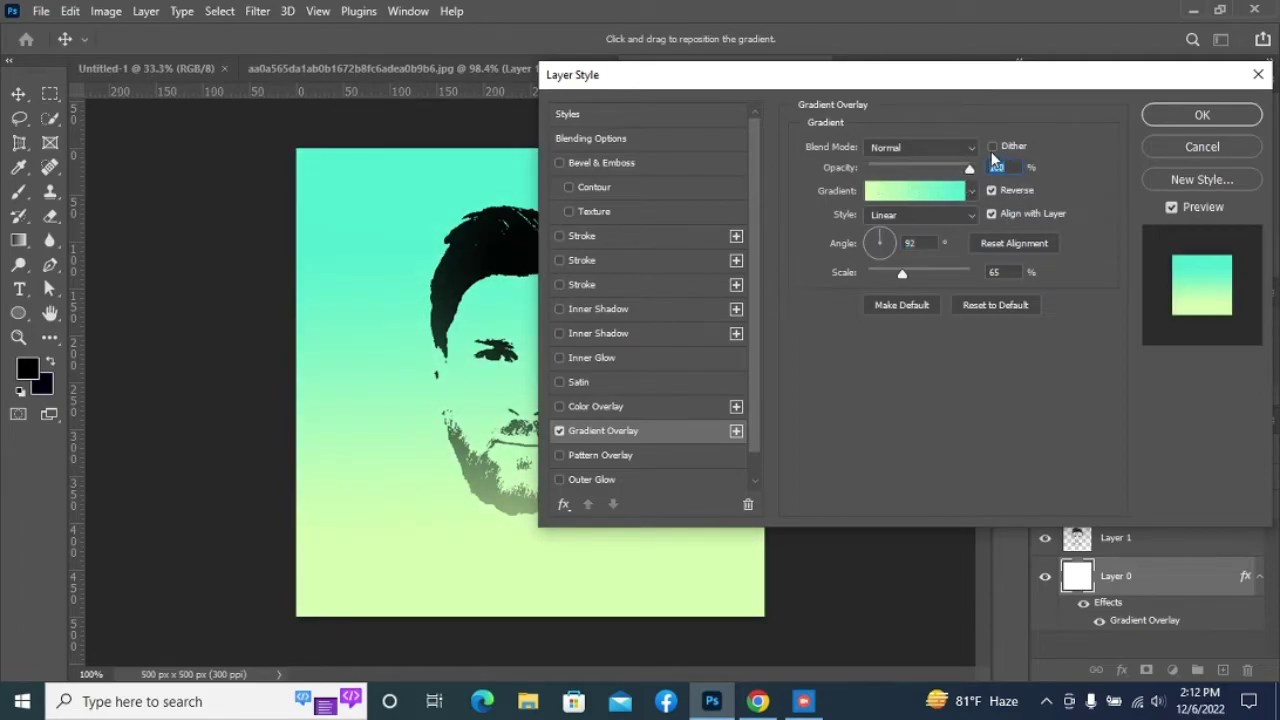
{"action": "left_click", "coordinate": [993, 148]}
{"action": "left_click", "coordinate": [1198, 115]}
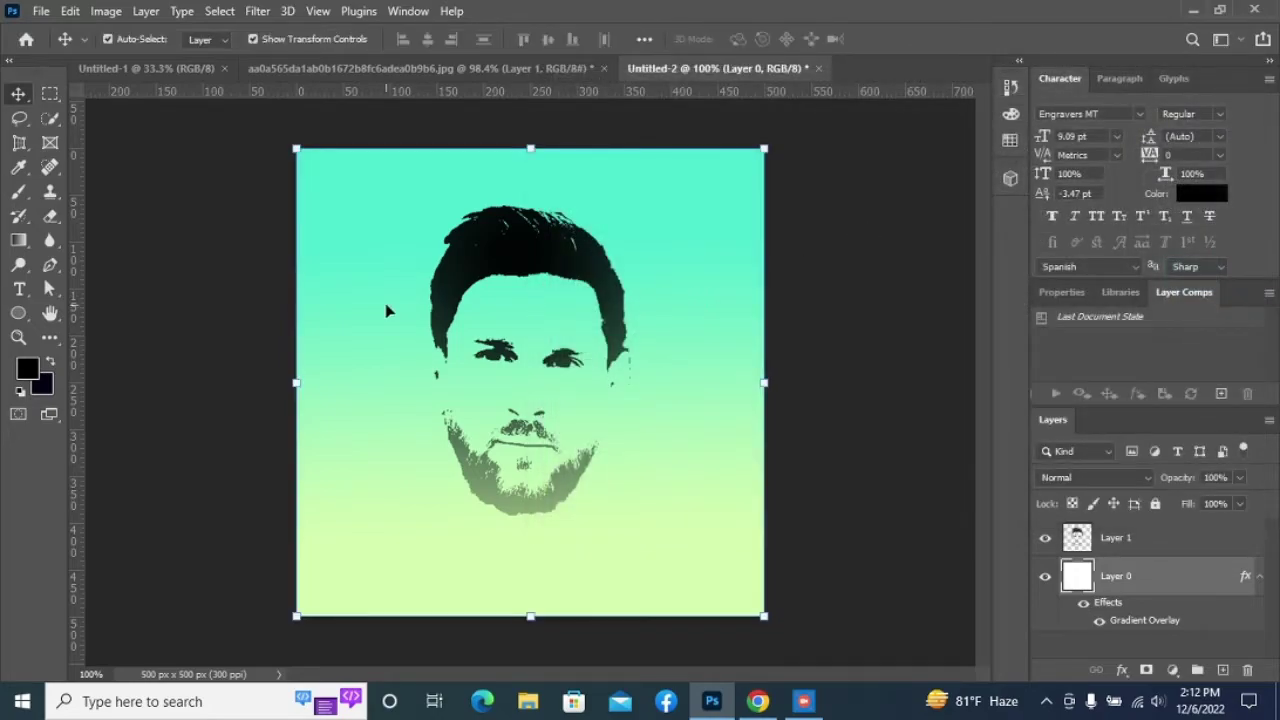
Draw blue linear gradients across the background layer with the Gradient tool, finishing with a downward one
{"action": "left_click", "coordinate": [18, 240]}
{"action": "left_click_drag", "start_coordinate": [659, 520], "coordinate": [630, 280]}
{"action": "left_click_drag", "start_coordinate": [663, 407], "coordinate": [635, 535]}
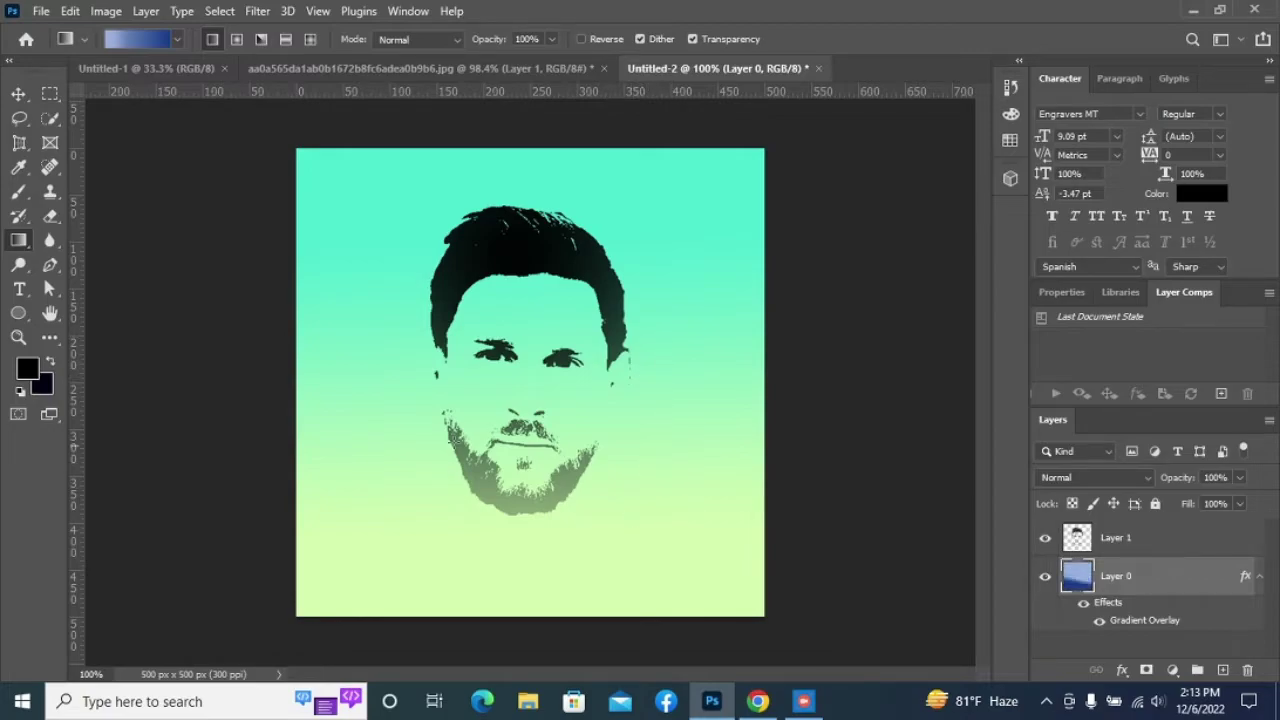
{"action": "left_click_drag", "start_coordinate": [426, 360], "coordinate": [470, 575]}
Move the portrait straight up toward the canvas's upper edge and select the gradient background layer
{"action": "left_click", "coordinate": [18, 93]}
{"action": "left_click_drag", "start_coordinate": [533, 264], "coordinate": [535, 224]}
{"action": "left_click", "coordinate": [660, 449]}
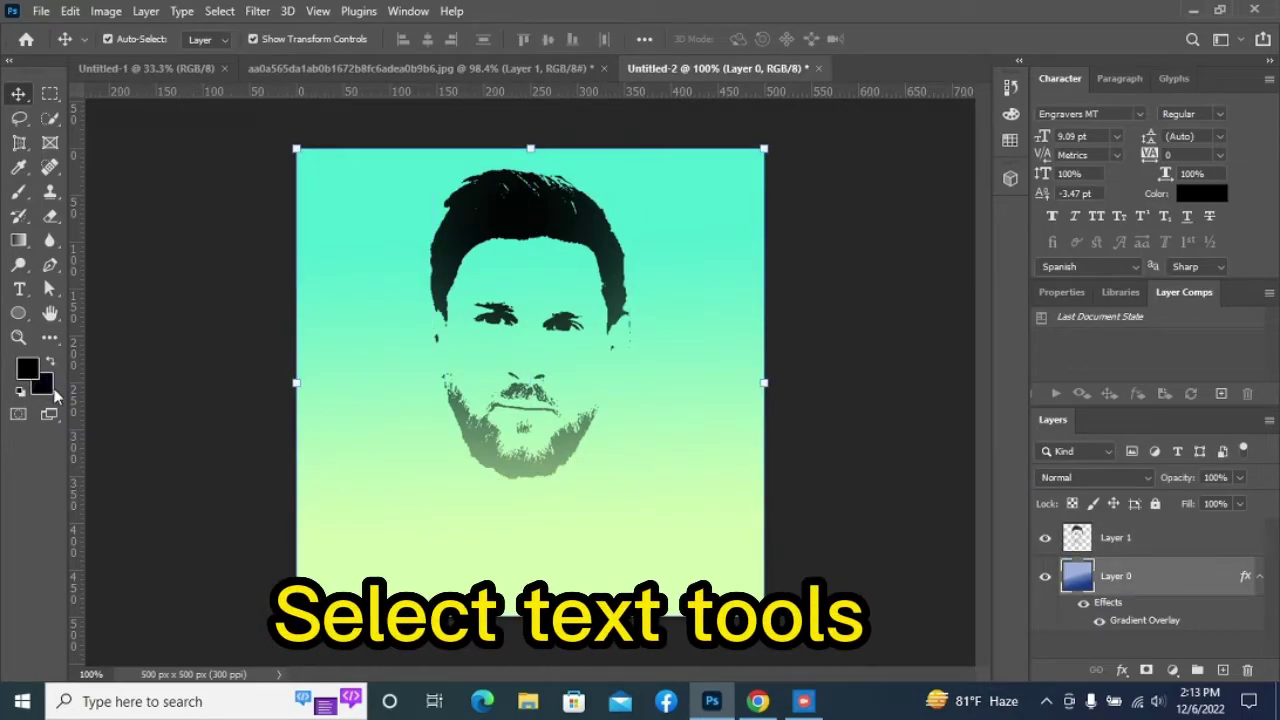
Add the text "MESSI" centred below the face and set its font to Algerian
{"action": "left_click", "coordinate": [19, 289]}
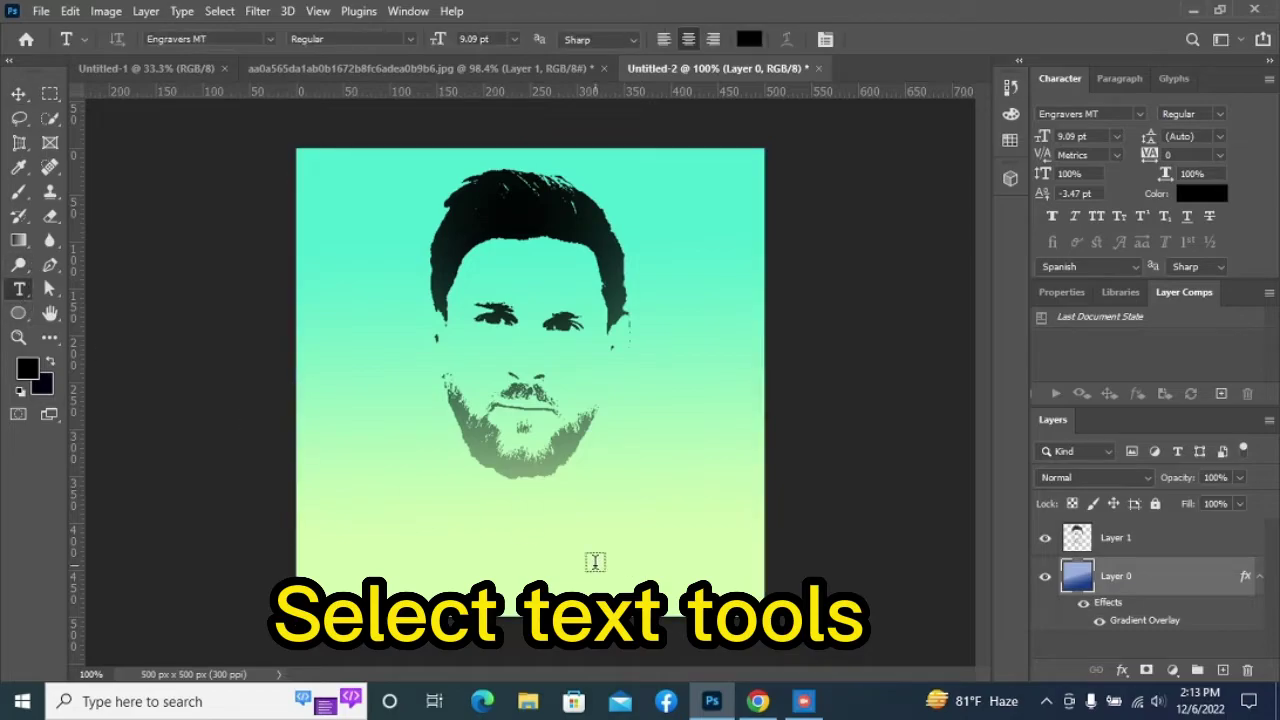
{"action": "left_click", "coordinate": [535, 533]}
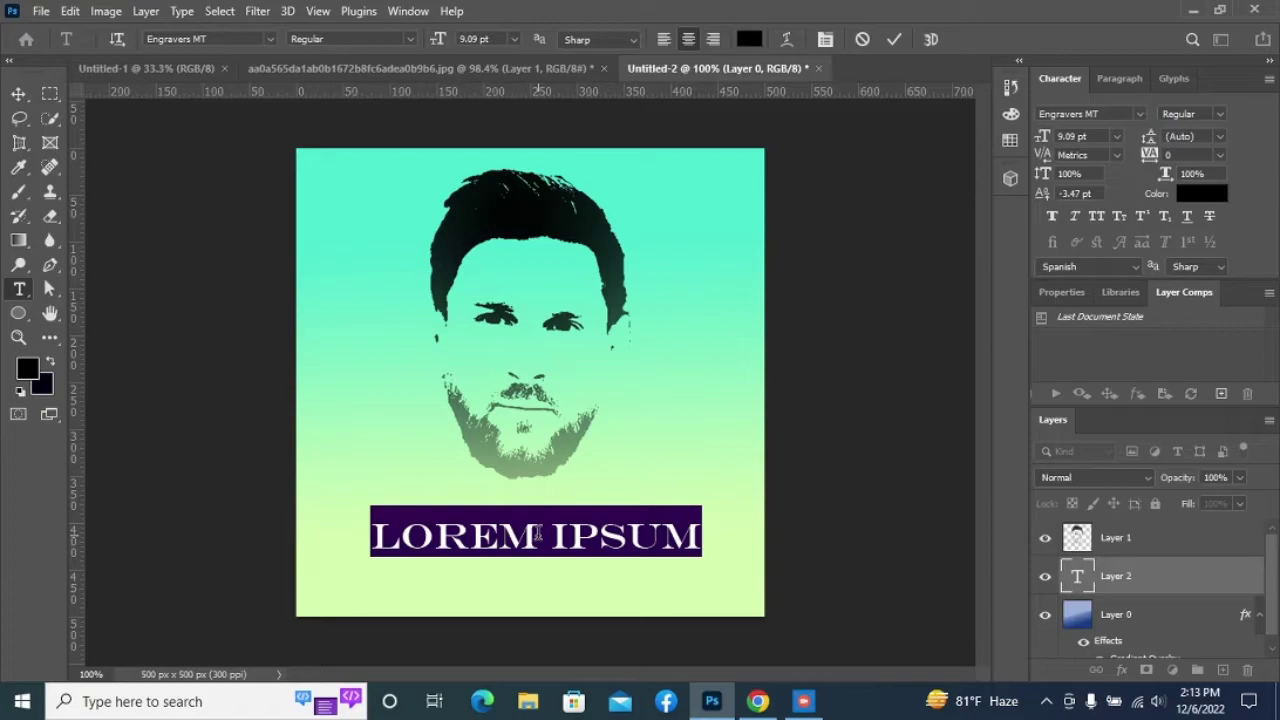
{"action": "key", "text": "BackSpace"}
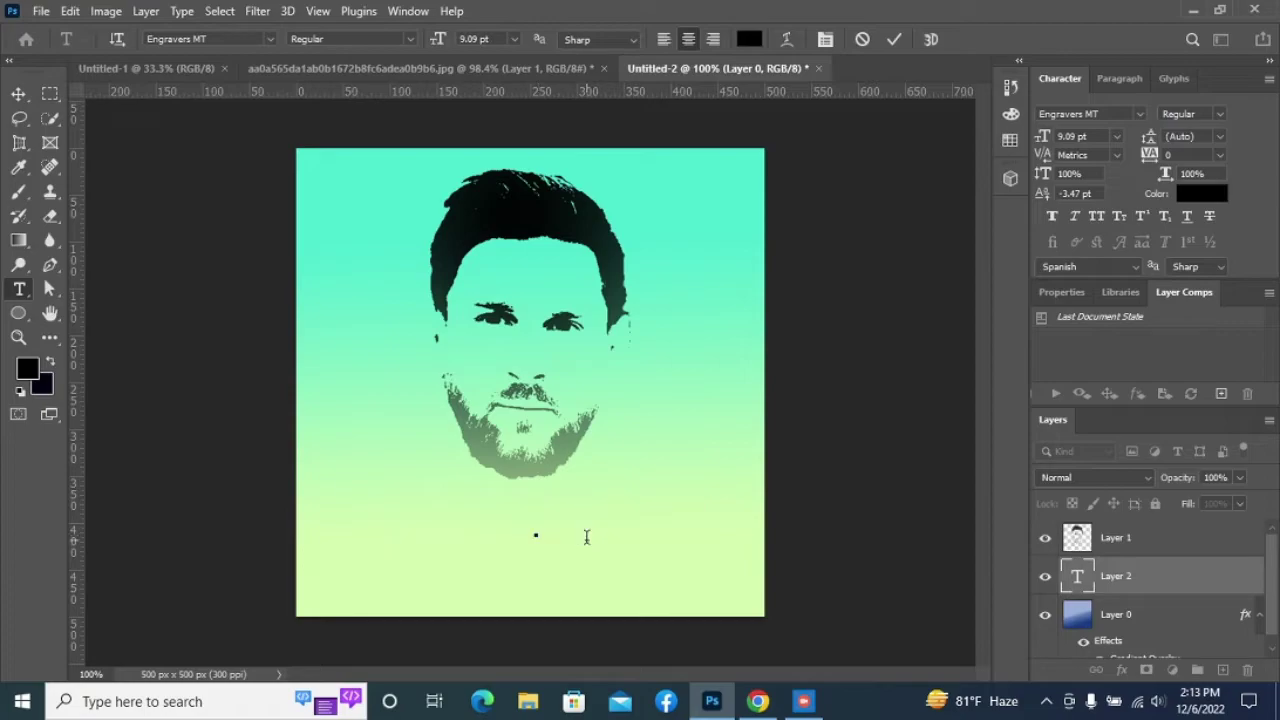
{"action": "type", "text": "MESSI"}
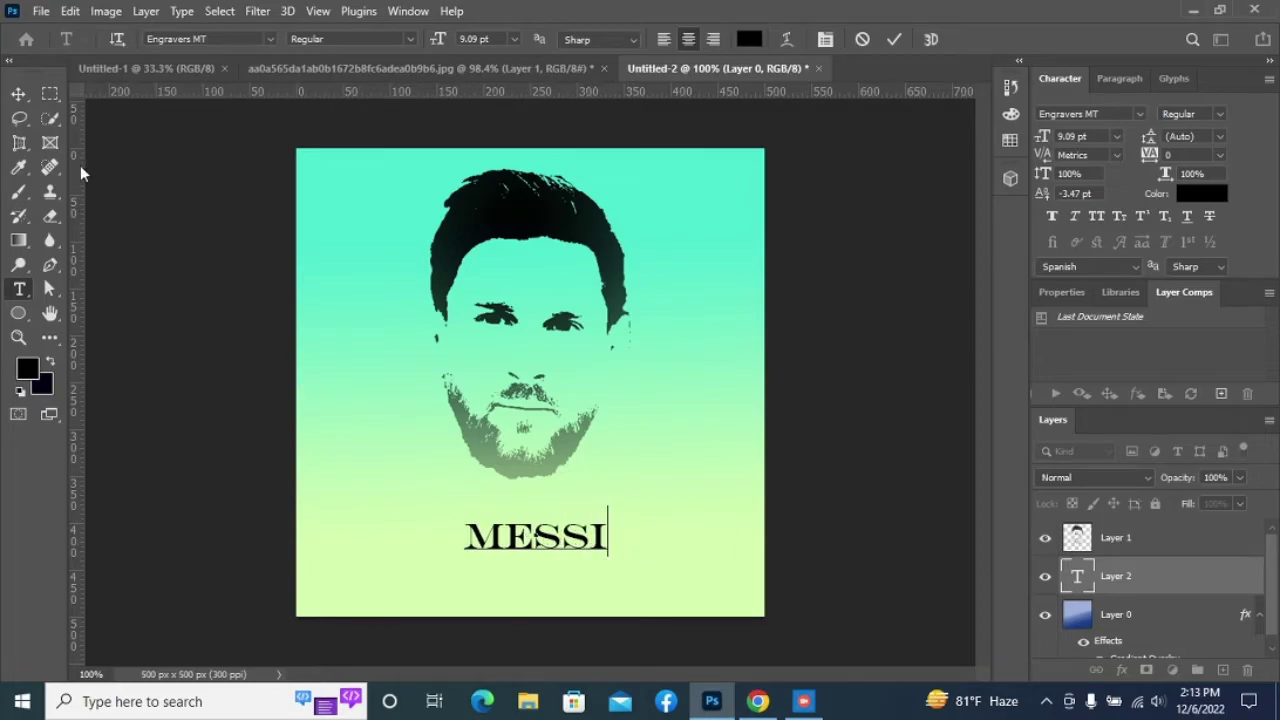
{"action": "left_click", "coordinate": [18, 93]}
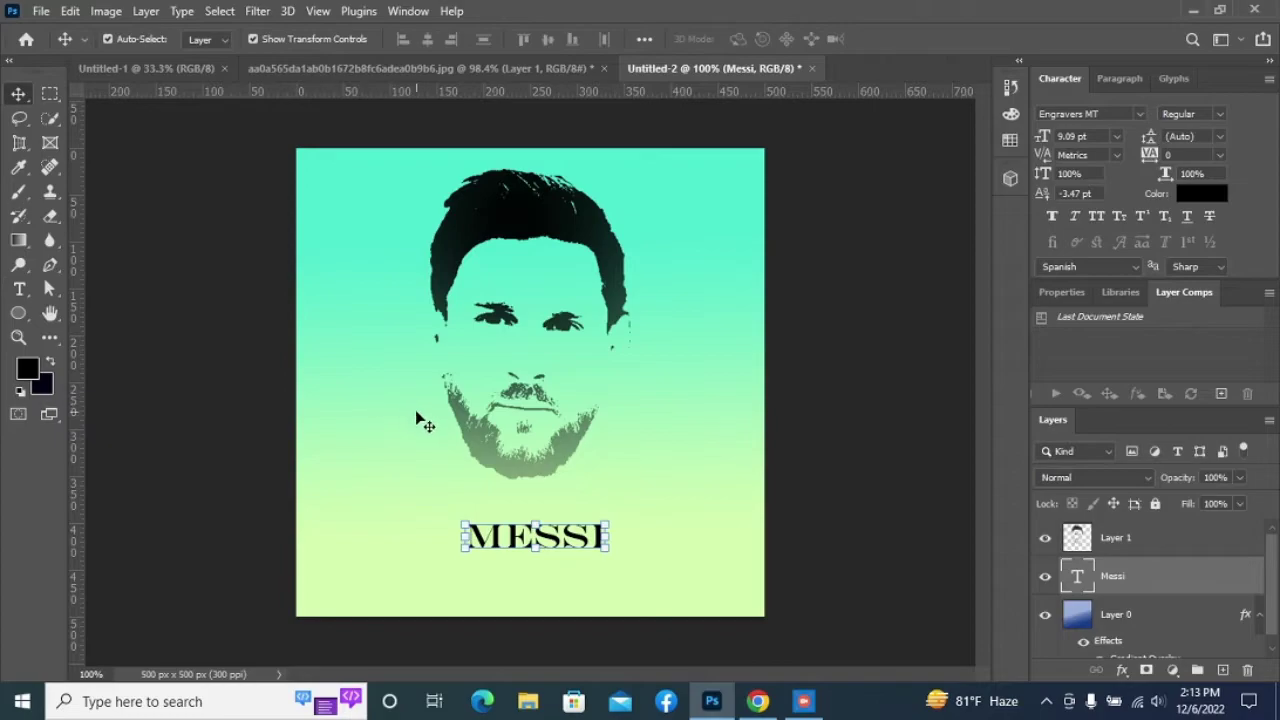
{"action": "left_click", "coordinate": [1136, 114]}
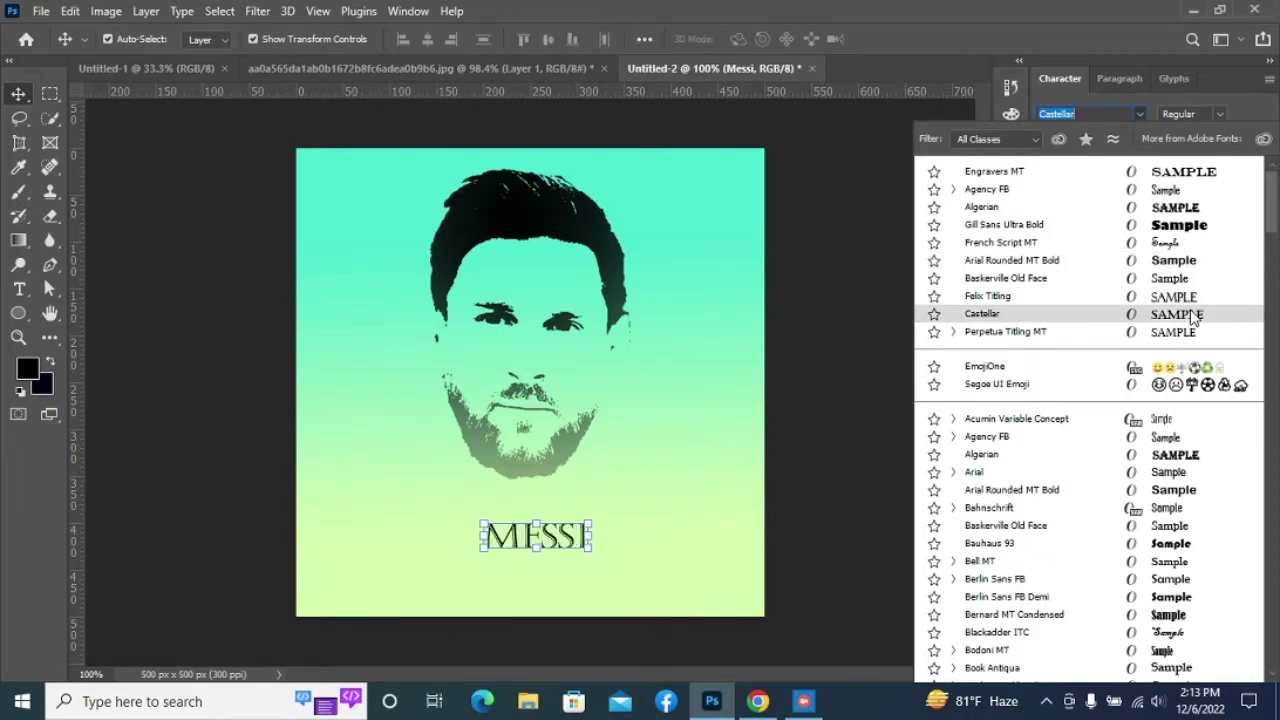
{"action": "left_click", "coordinate": [1188, 212]}
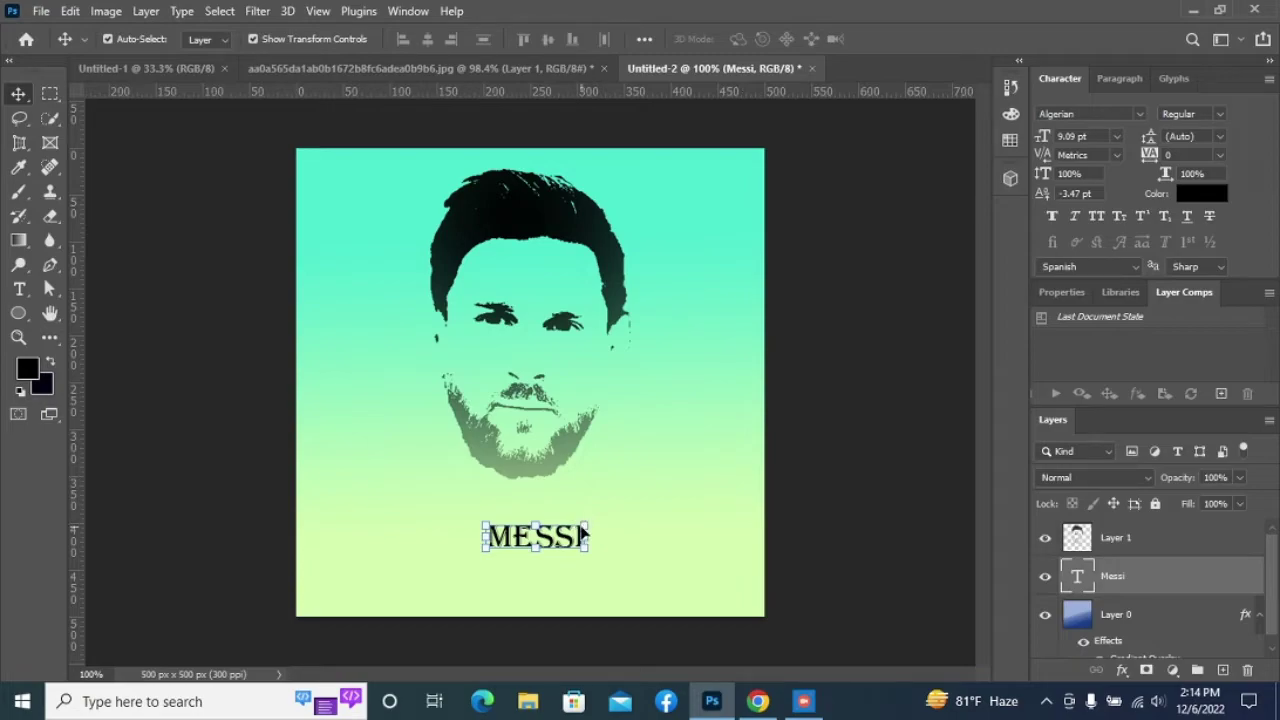
Enlarge and widen the MESSI text to about 16.66 pt and centre it horizontally beneath the face
{"action": "left_click_drag", "start_coordinate": [589, 524], "coordinate": [722, 528]}
{"action": "left_click_drag", "start_coordinate": [484, 529], "coordinate": [451, 533]}
{"action": "left_click_drag", "start_coordinate": [616, 530], "coordinate": [527, 522]}
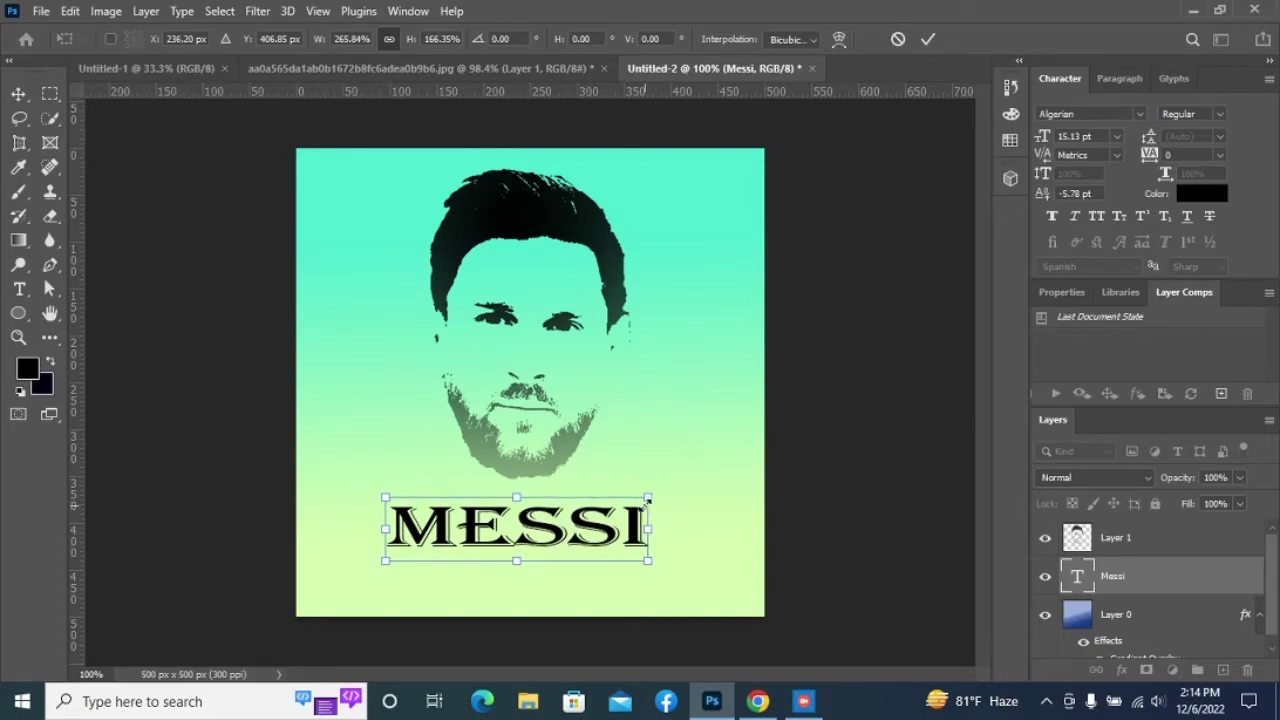
{"action": "left_click_drag", "start_coordinate": [649, 499], "coordinate": [614, 531]}
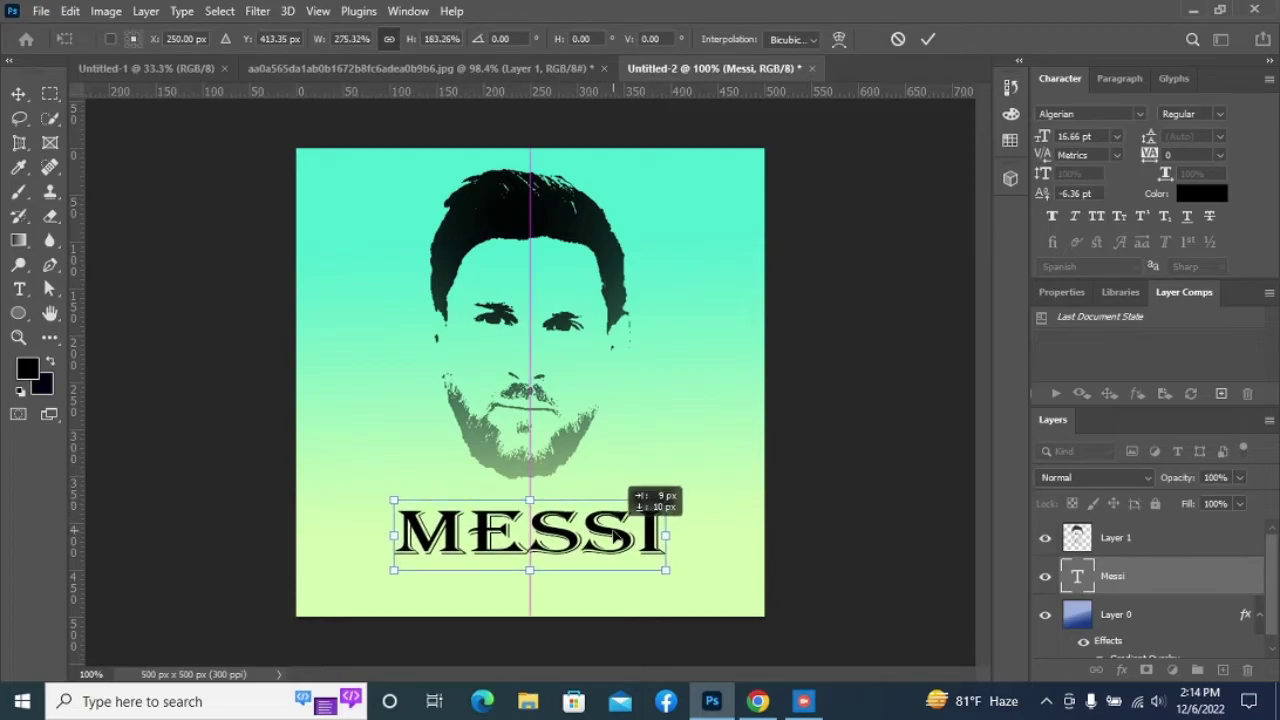
Rasterize the MESSI type layer
{"action": "left_click", "coordinate": [1112, 586]}
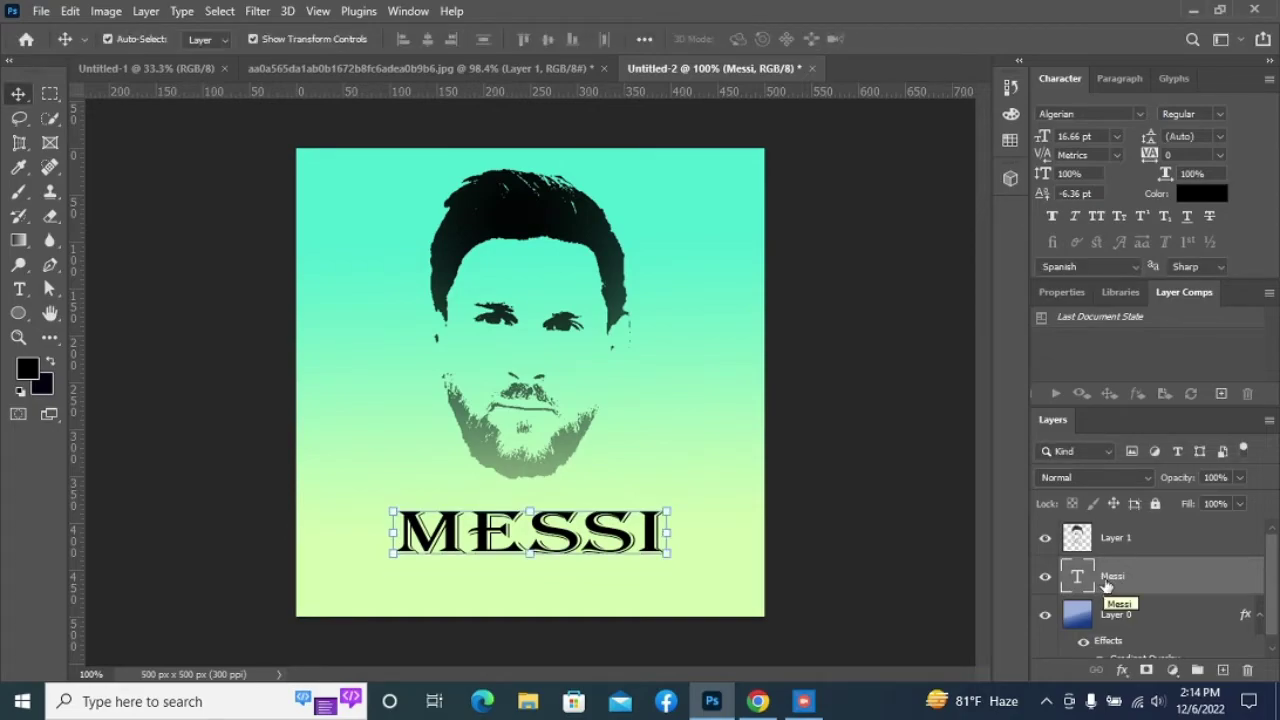
{"action": "right_click", "coordinate": [1170, 576]}
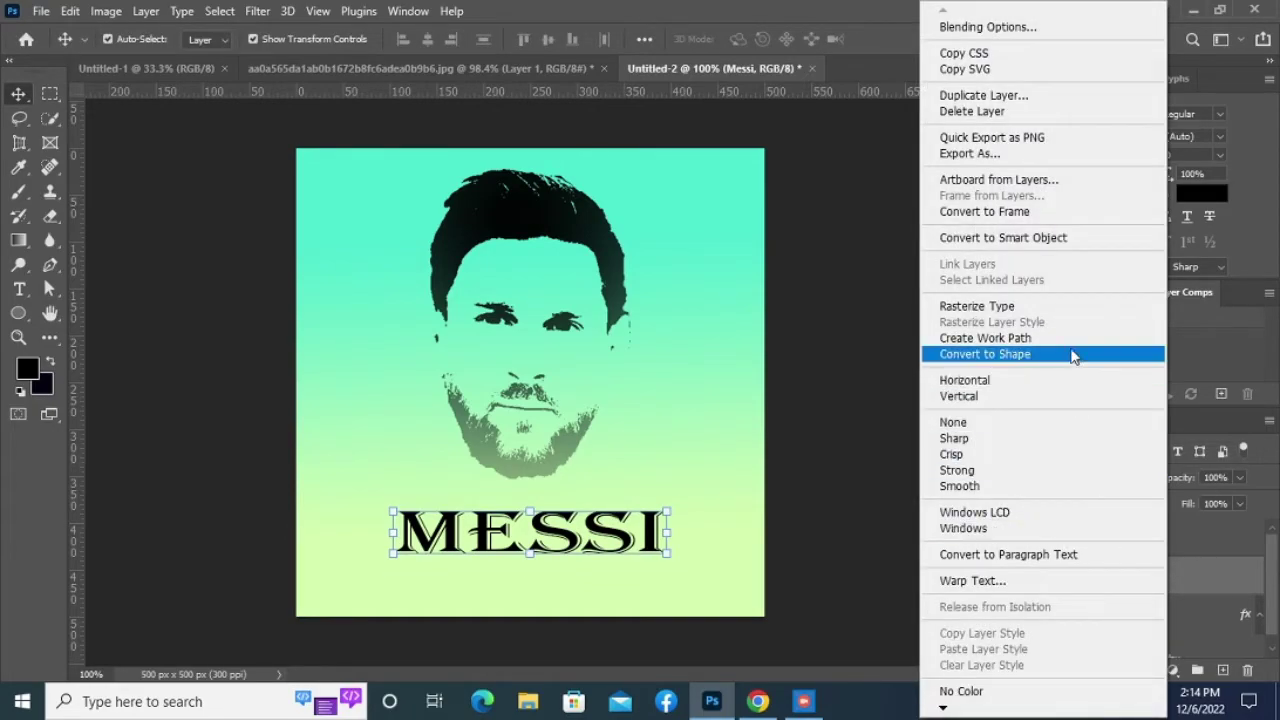
{"action": "left_click", "coordinate": [1064, 308]}
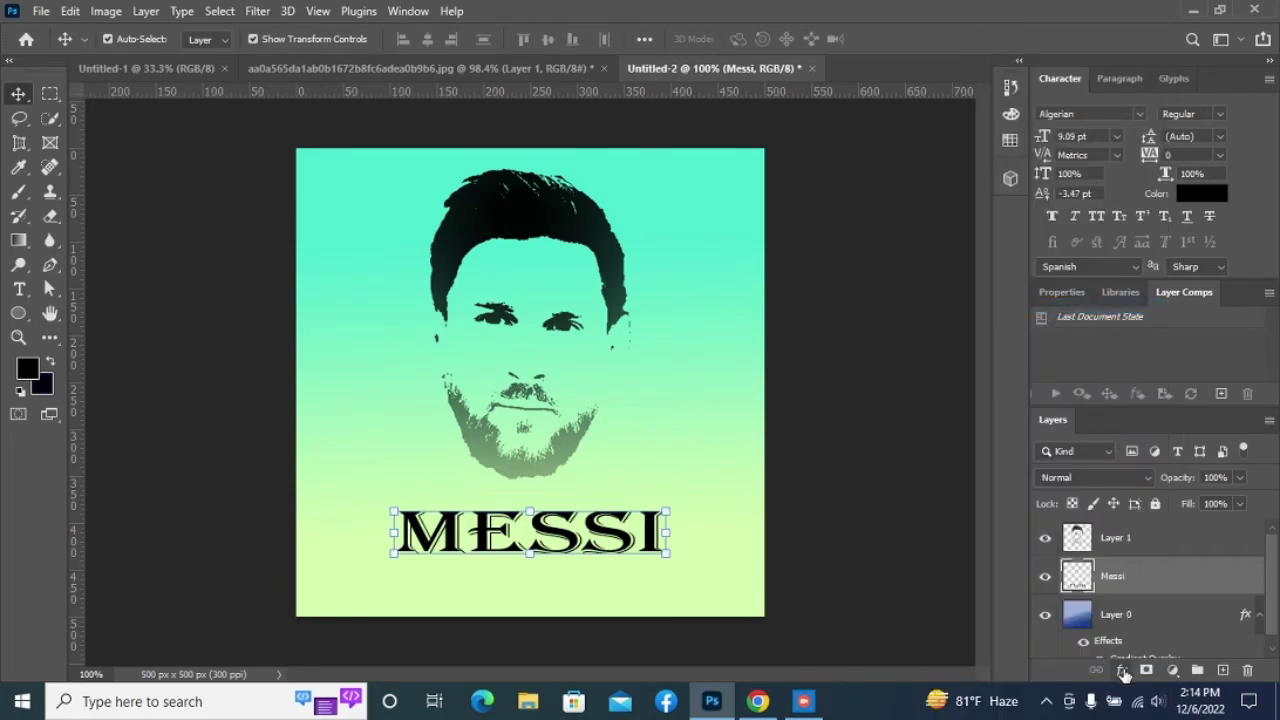
Apply a Pattern Overlay with the green leaf pattern at 15% scale to the MESSI layer
{"action": "left_click", "coordinate": [1122, 671]}
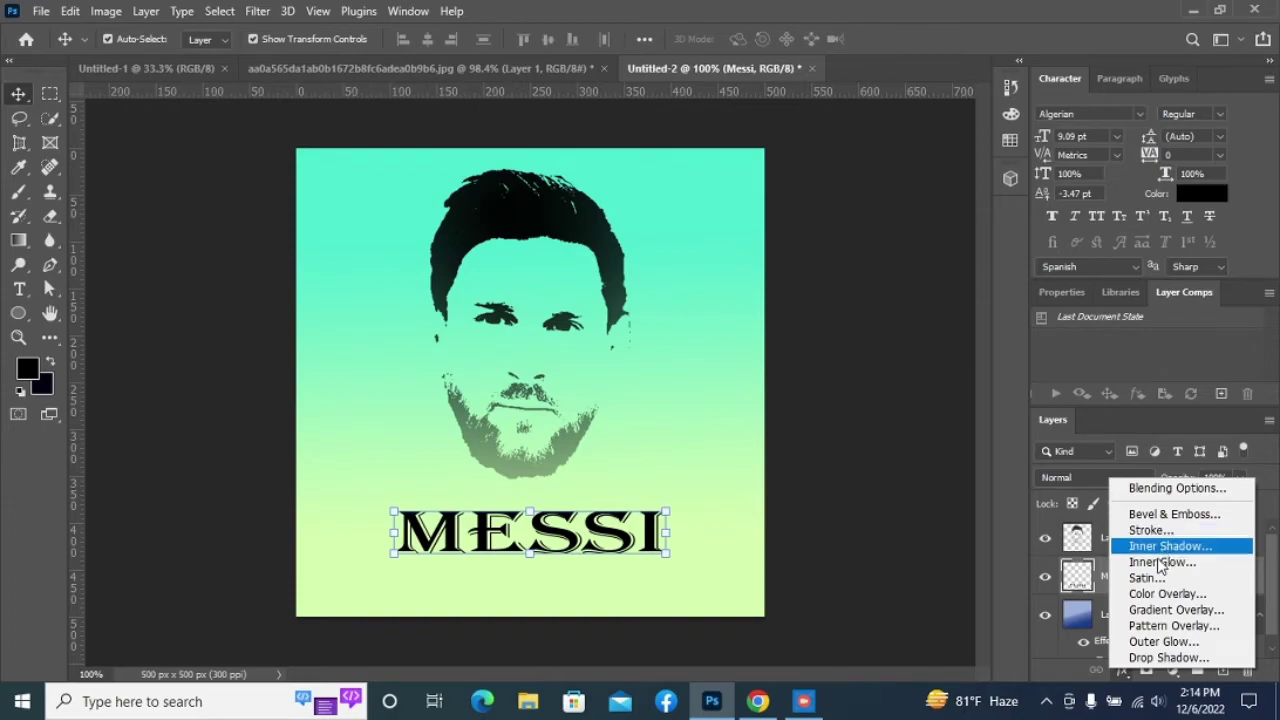
{"action": "left_click", "coordinate": [1155, 627]}
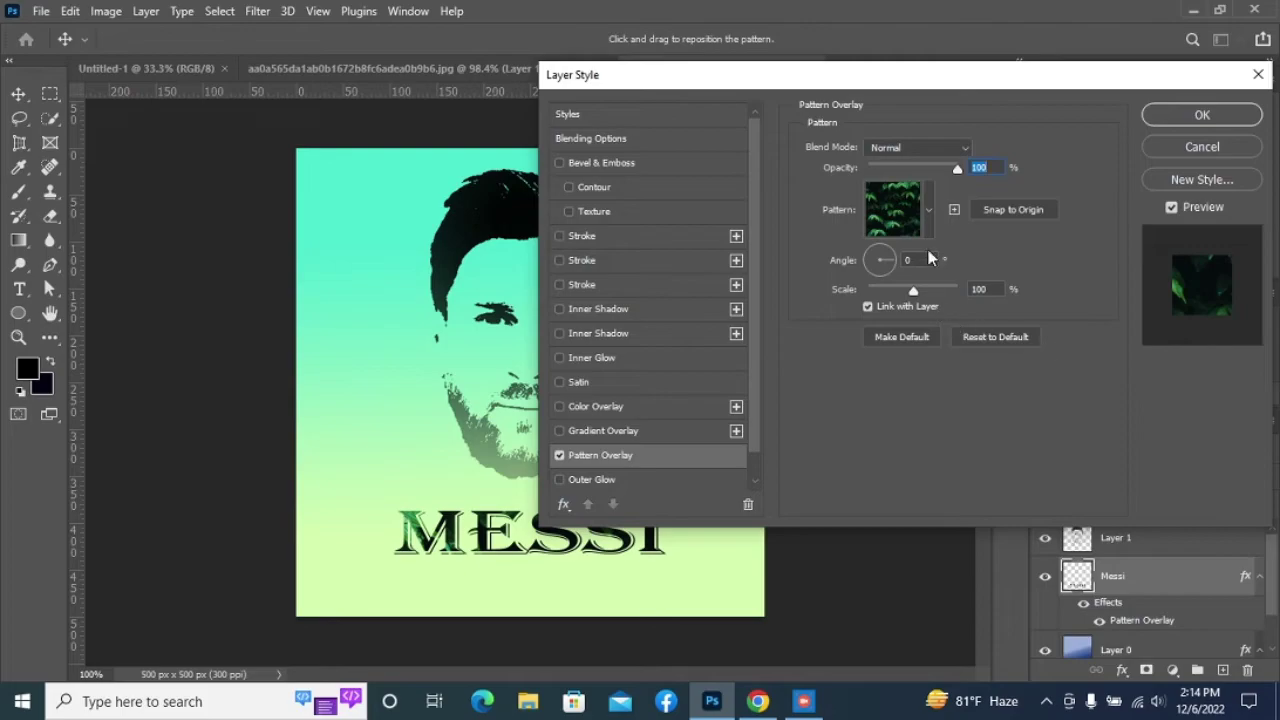
{"action": "left_click_drag", "start_coordinate": [990, 75], "coordinate": [1060, 31]}
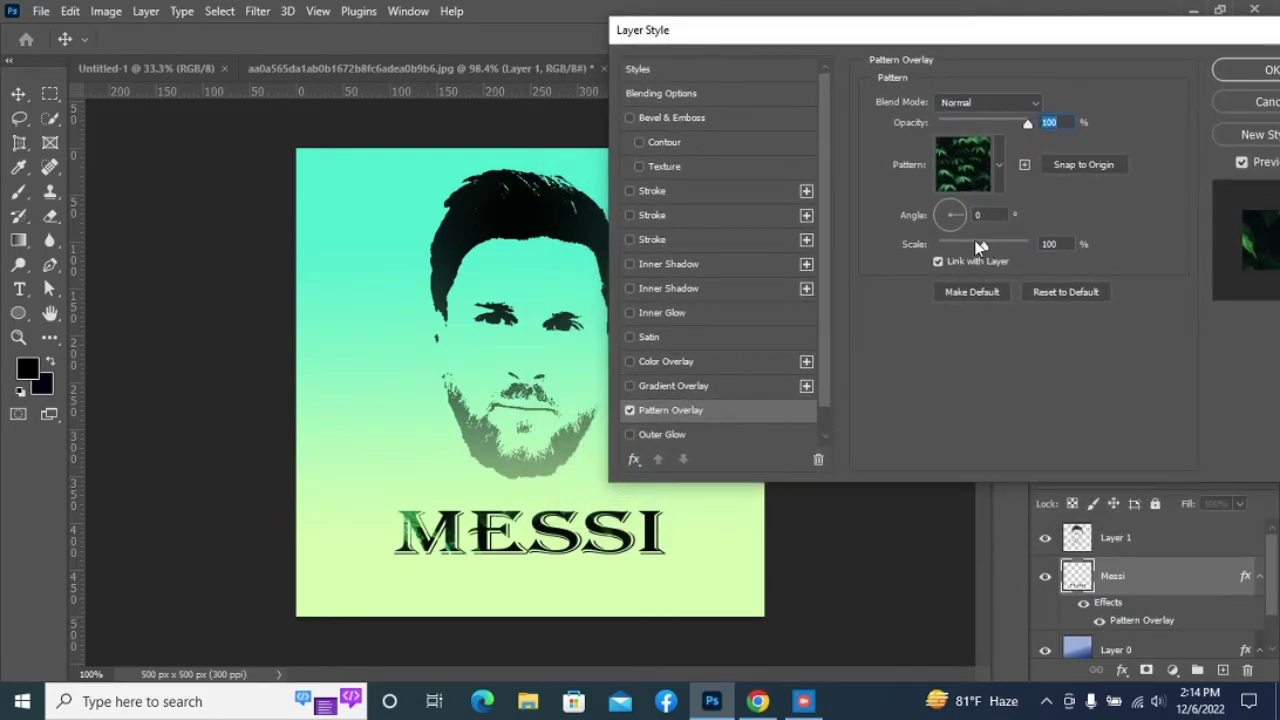
{"action": "left_click_drag", "start_coordinate": [984, 250], "coordinate": [920, 259]}
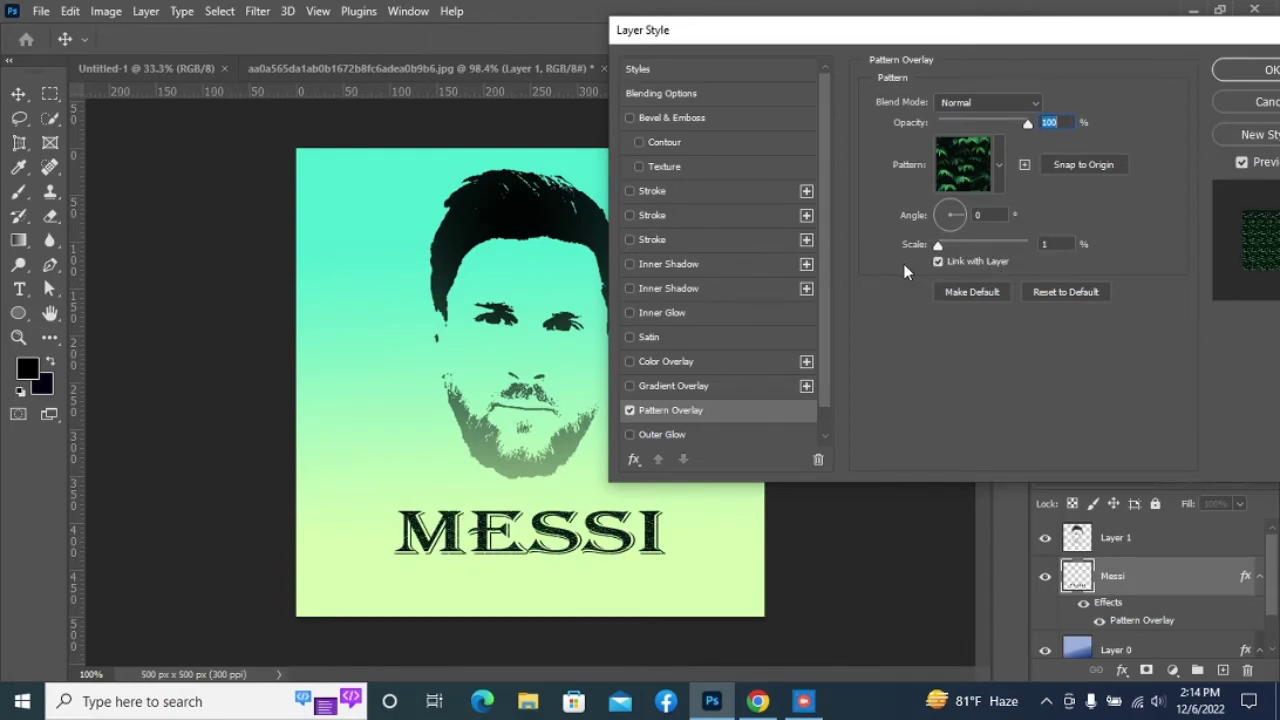
{"action": "left_click_drag", "start_coordinate": [941, 266], "coordinate": [945, 265]}
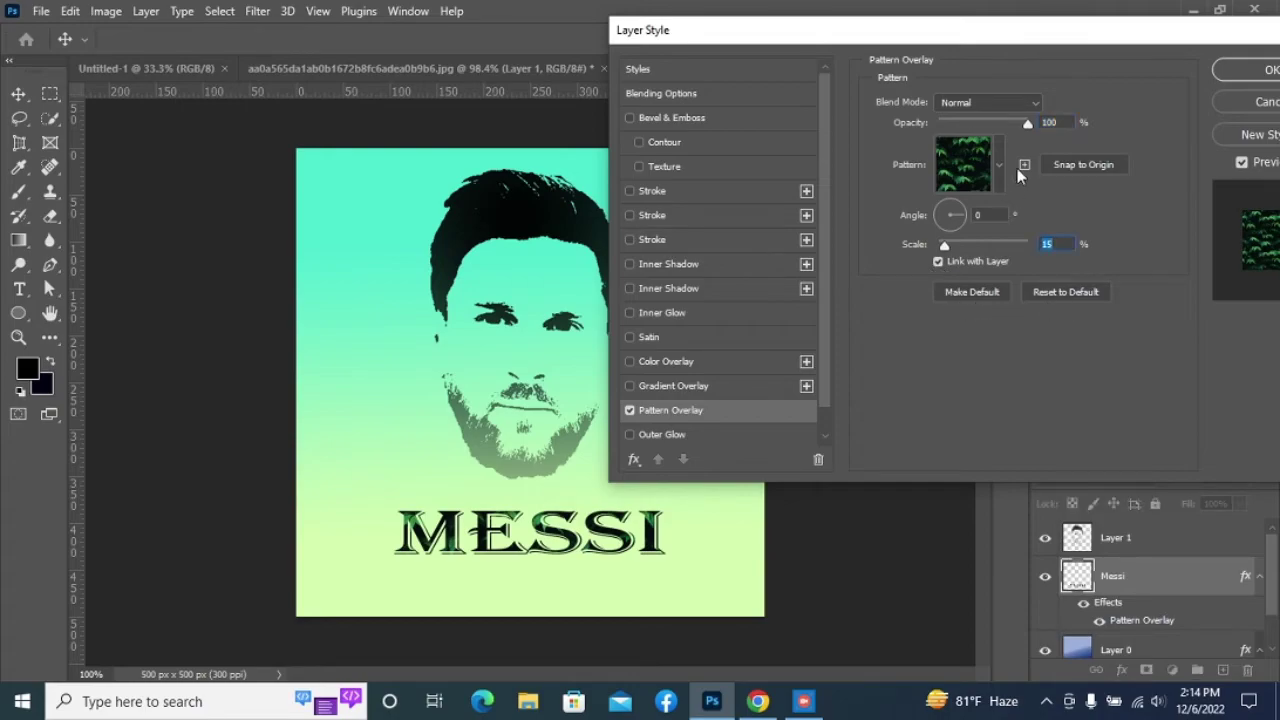
{"action": "left_click_drag", "start_coordinate": [1028, 122], "coordinate": [1060, 153]}
{"action": "left_click", "coordinate": [1035, 105]}
{"action": "left_click", "coordinate": [1035, 101]}
{"action": "left_click", "coordinate": [1262, 71]}
Select the face, MESSI and background layers, combine them into one group, and deselect it
{"action": "left_click", "coordinate": [726, 496]}
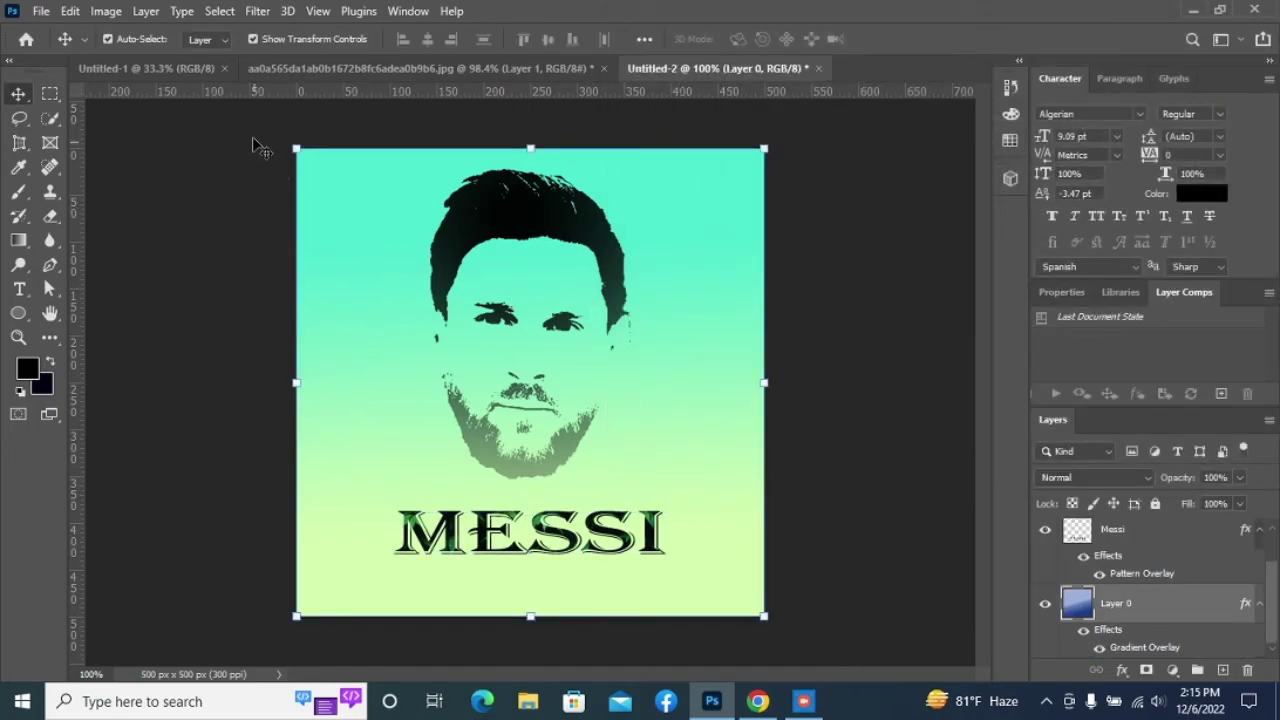
{"action": "left_click_drag", "start_coordinate": [253, 129], "coordinate": [775, 615]}
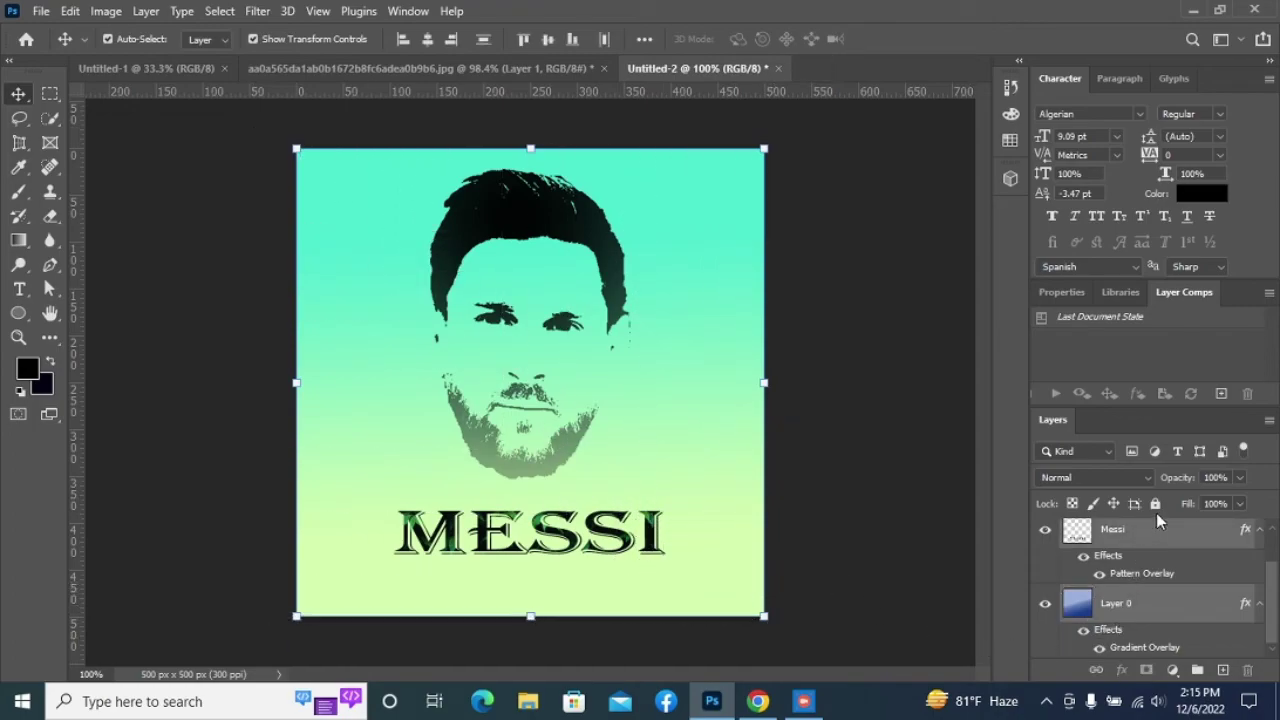
{"action": "left_click_drag", "start_coordinate": [1160, 528], "coordinate": [1197, 670]}
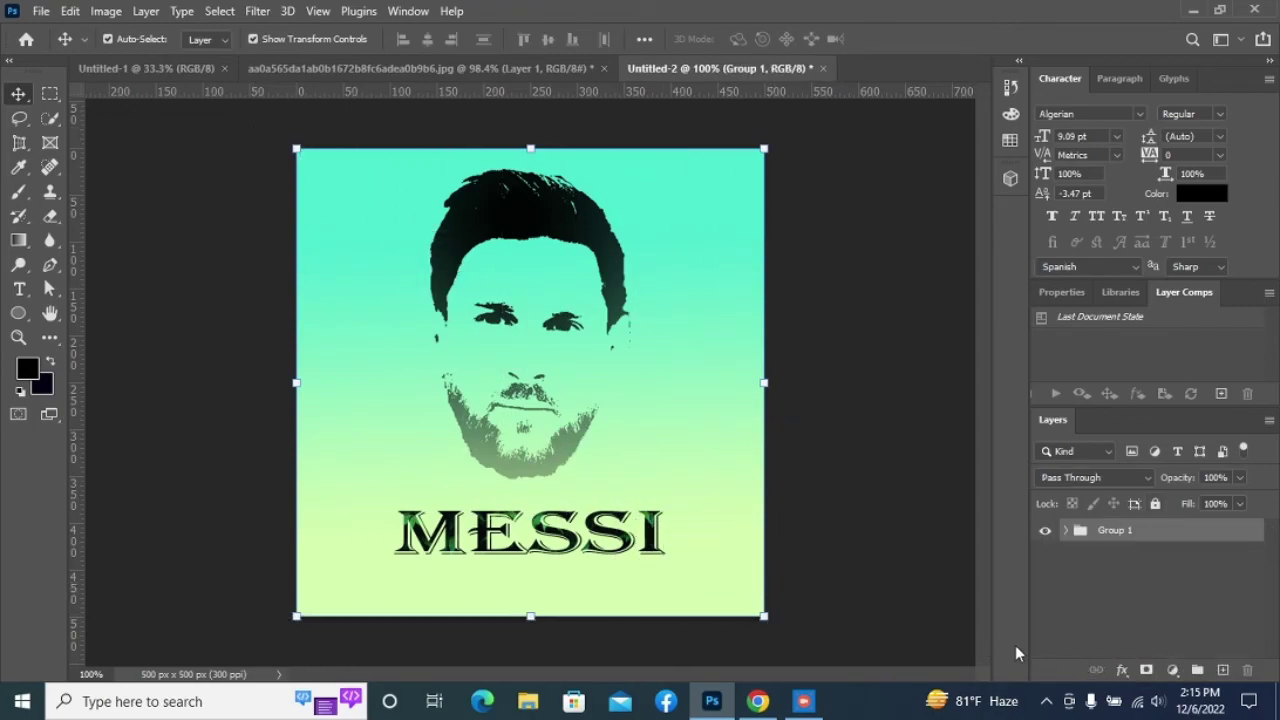
{"action": "left_click", "coordinate": [905, 533]}
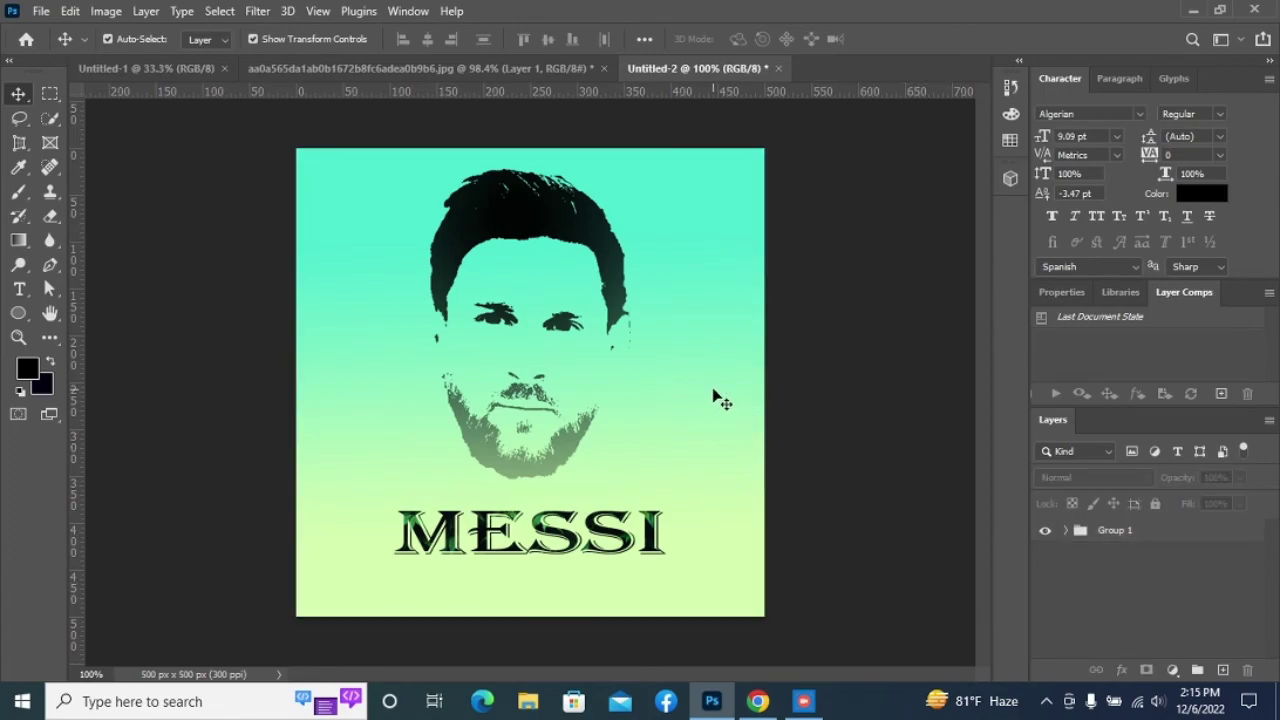